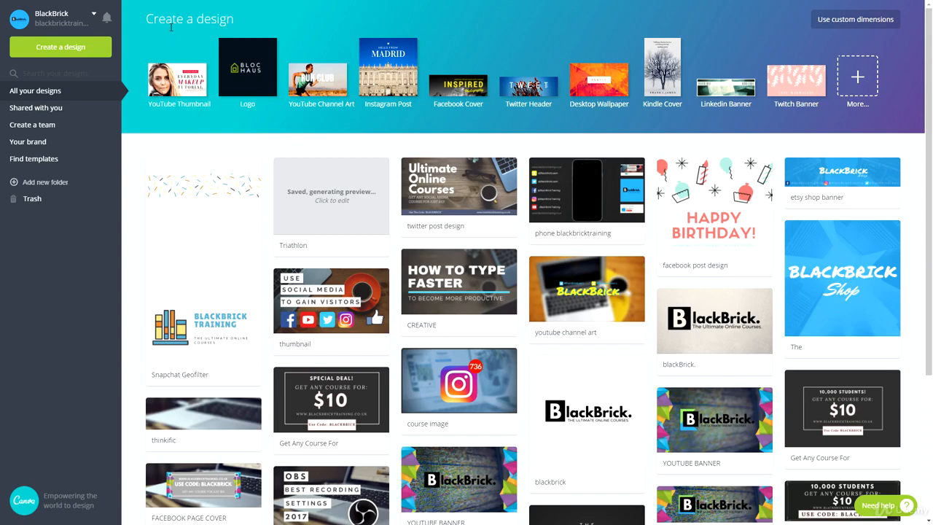
- Start a new Twitter Header design from the full list of design types
click(852, 90)
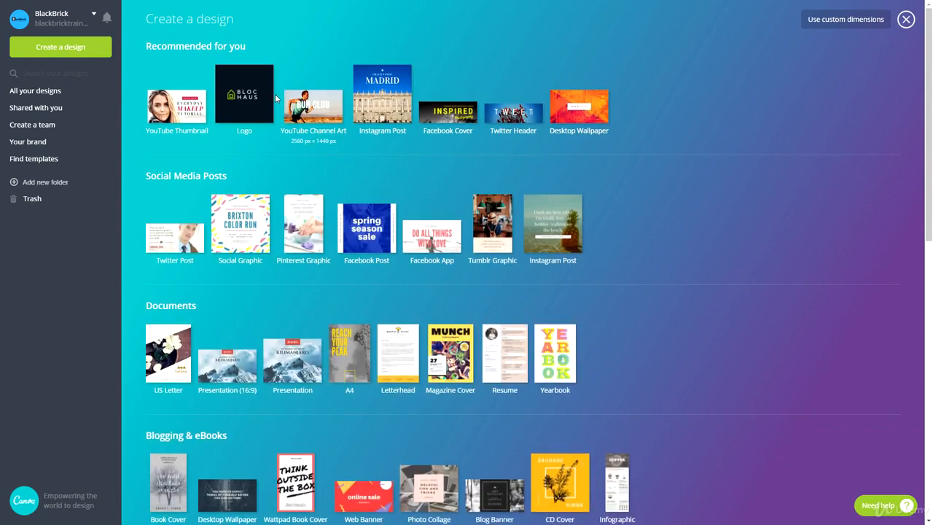
scroll(271, 95, down, 7)
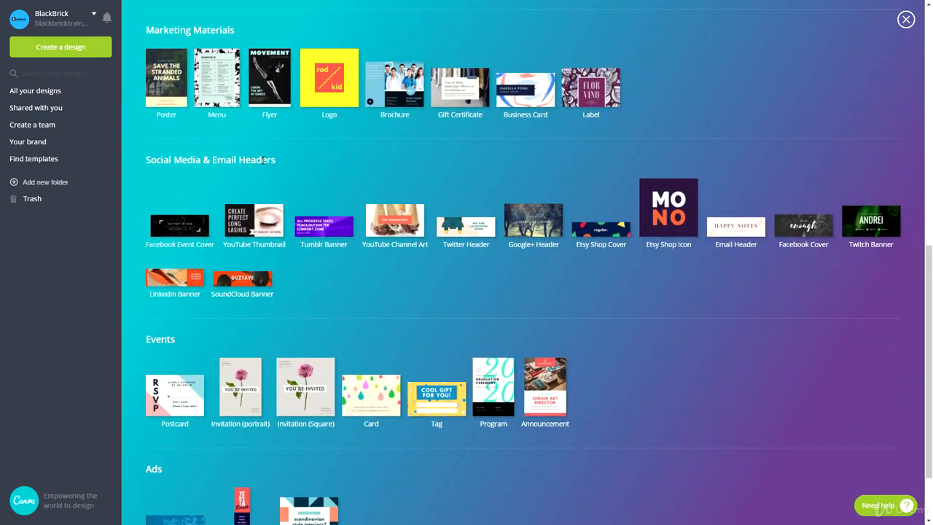
click(473, 231)
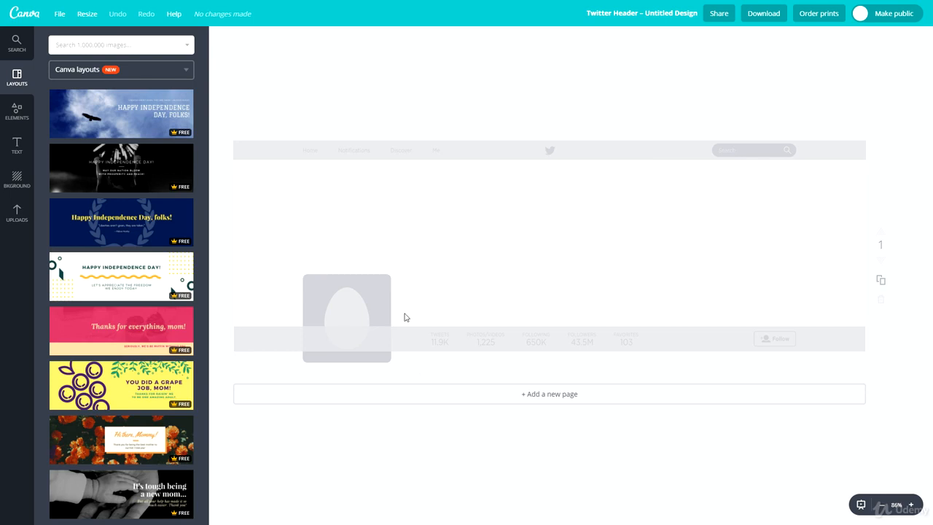
- Apply the blue-and-white musical-instrument concert layout to the blank Twitter header
right_click(427, 192)
scroll(113, 290, down, 1)
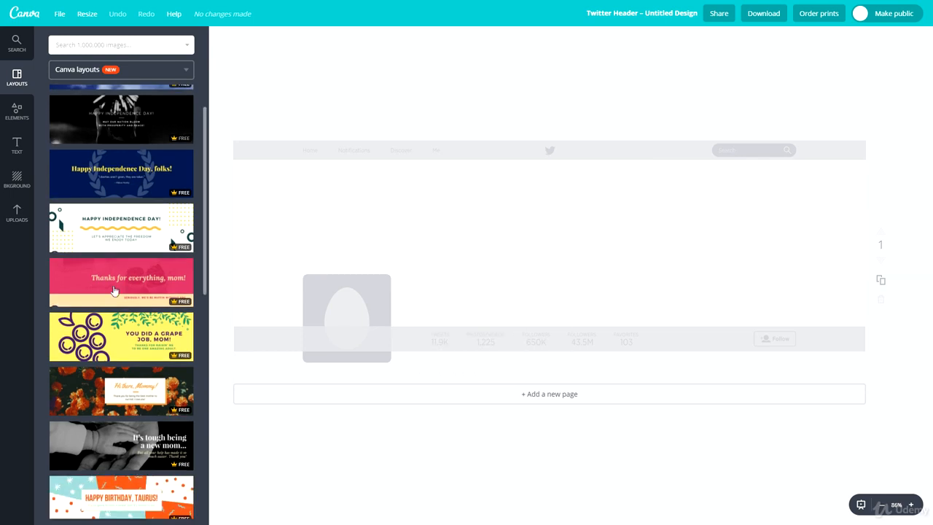
scroll(113, 290, down, 6)
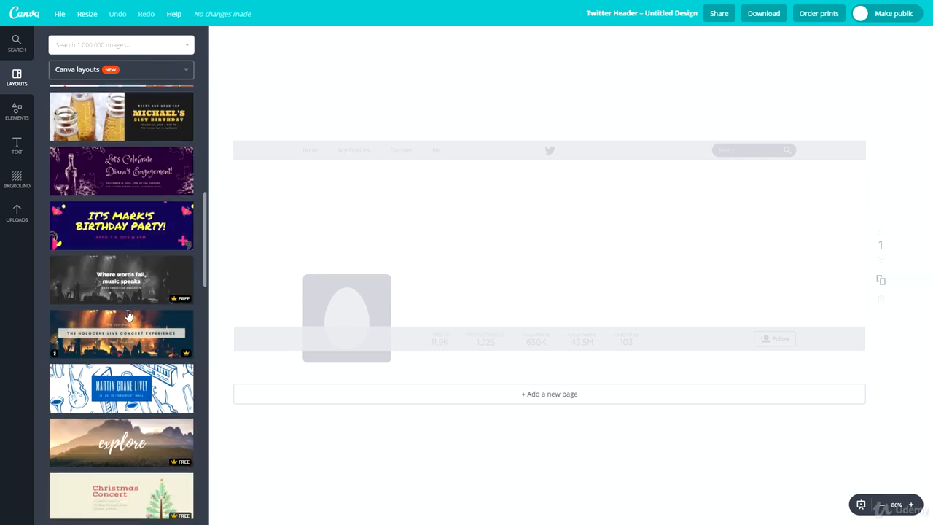
scroll(129, 309, down, 4)
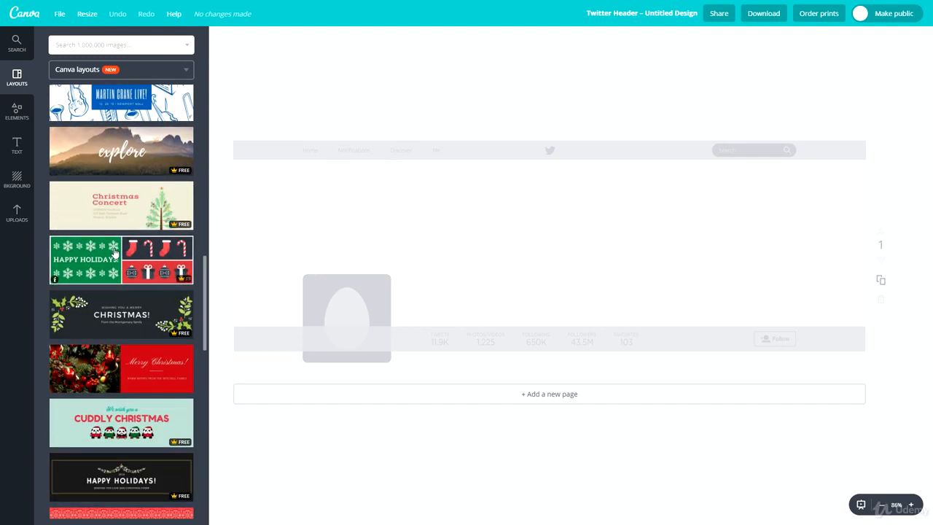
scroll(117, 248, down, 2)
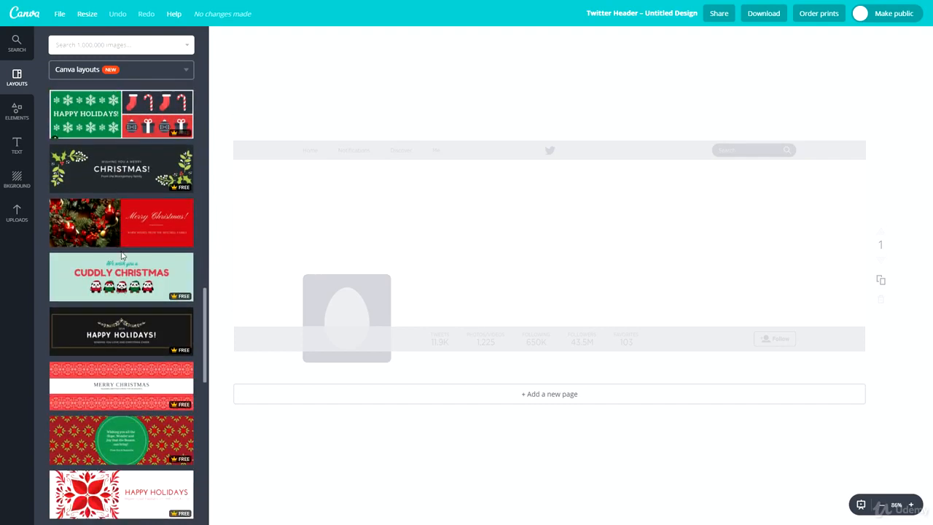
scroll(124, 254, down, 4)
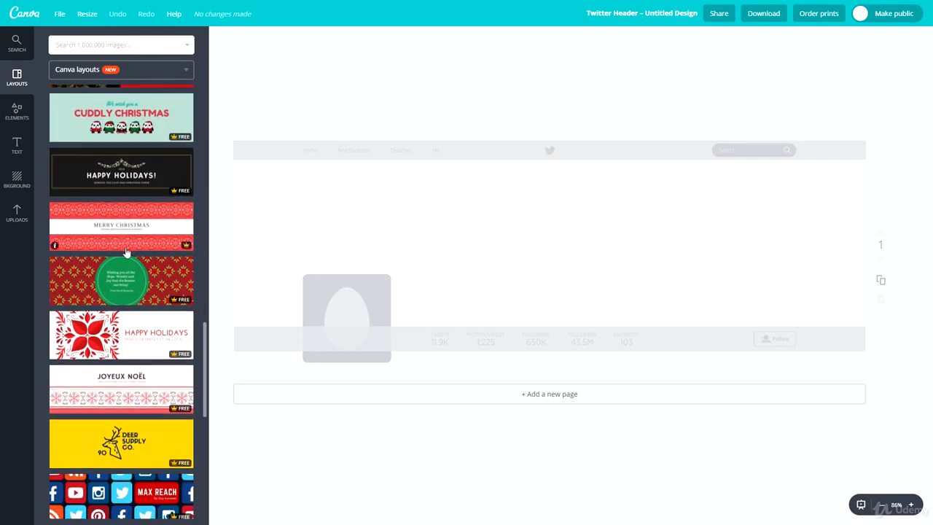
scroll(126, 252, up, 8)
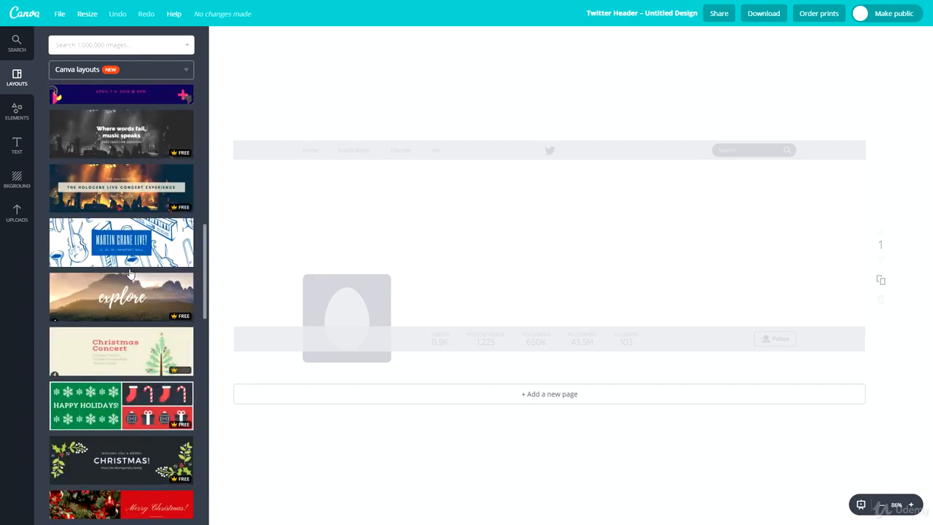
scroll(129, 271, down, 3)
scroll(128, 262, up, 5)
scroll(125, 284, up, 3)
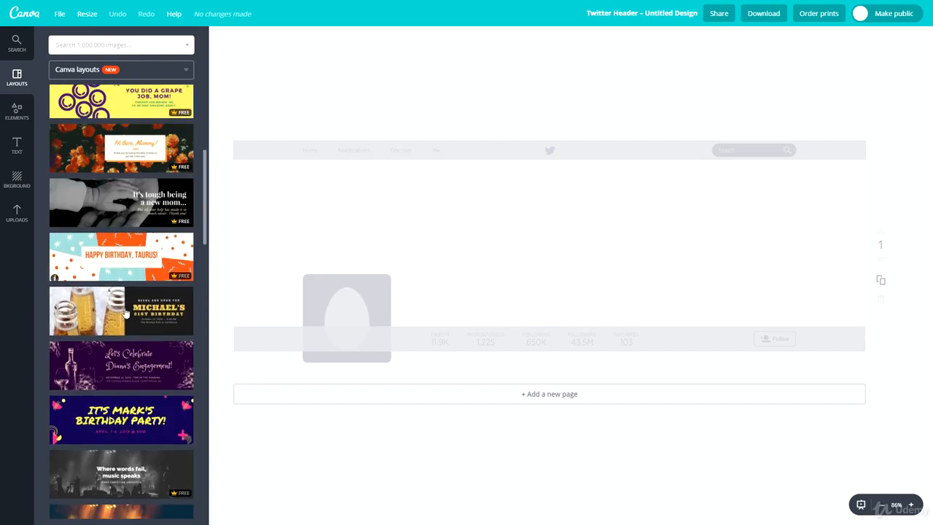
scroll(133, 240, down, 8)
scroll(135, 181, down, 3)
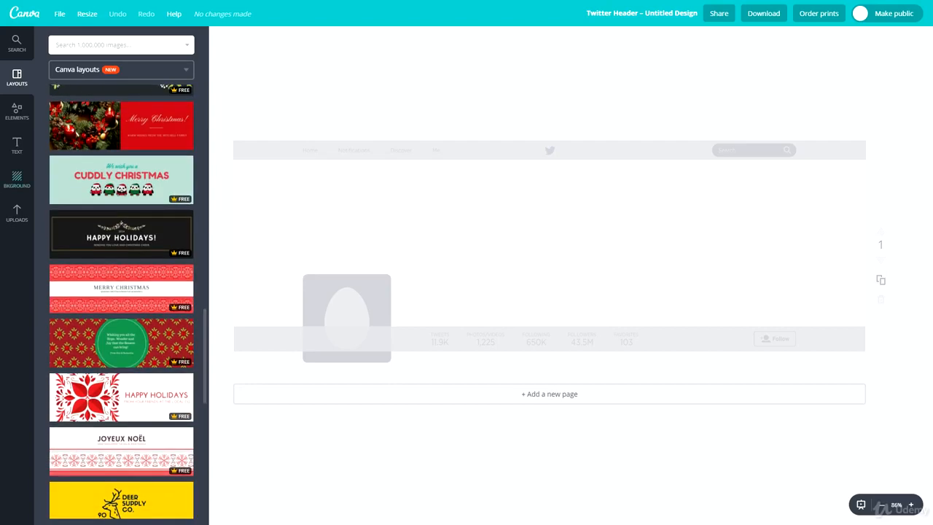
scroll(124, 250, down, 4)
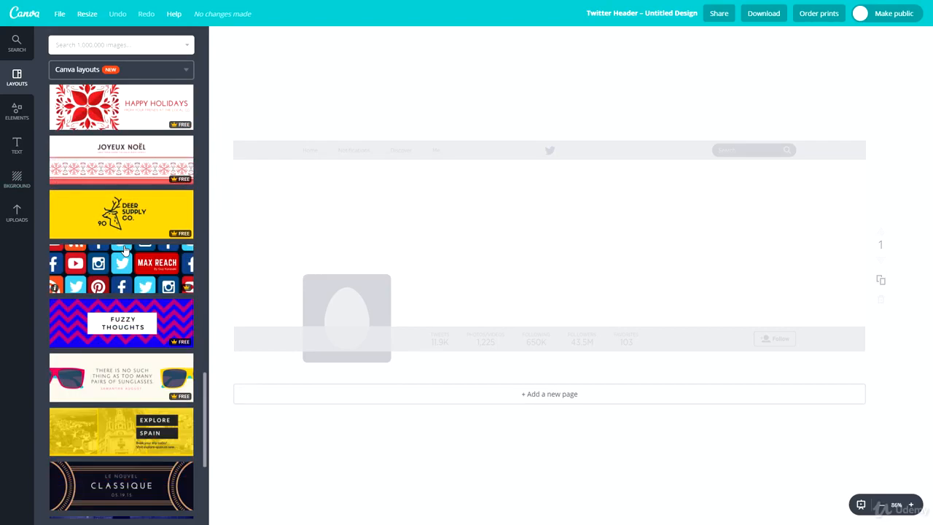
scroll(125, 250, up, 8)
click(122, 146)
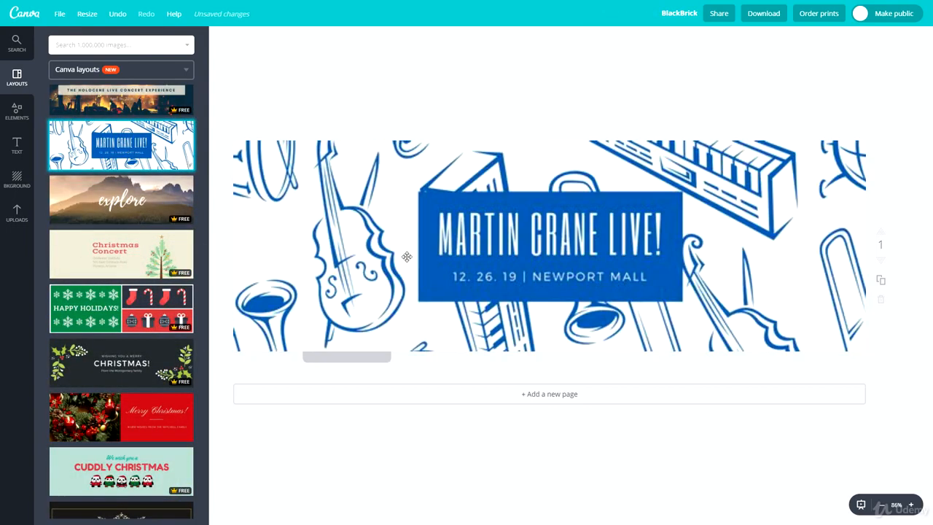
- Shift the musical-instrument illustration slightly to the right and search the image library for "macbook"
click(330, 221)
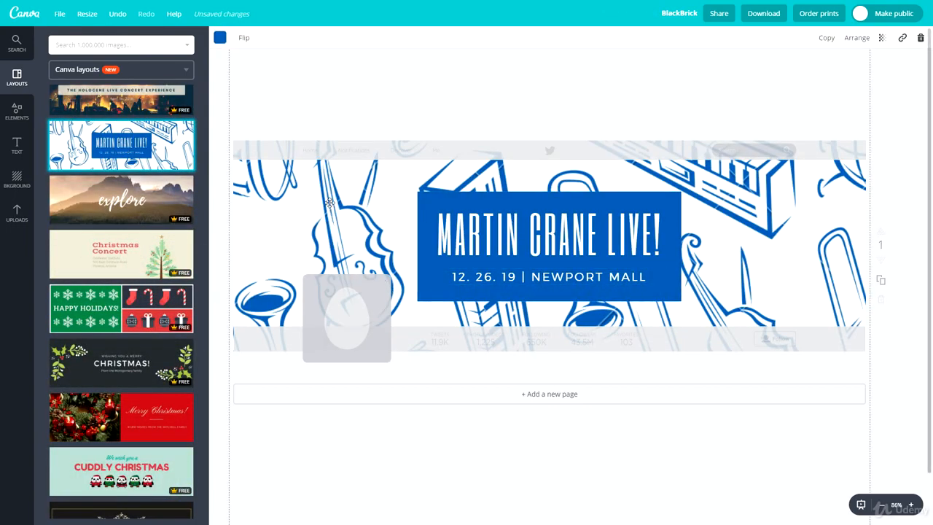
drag(326, 224, 255, 250)
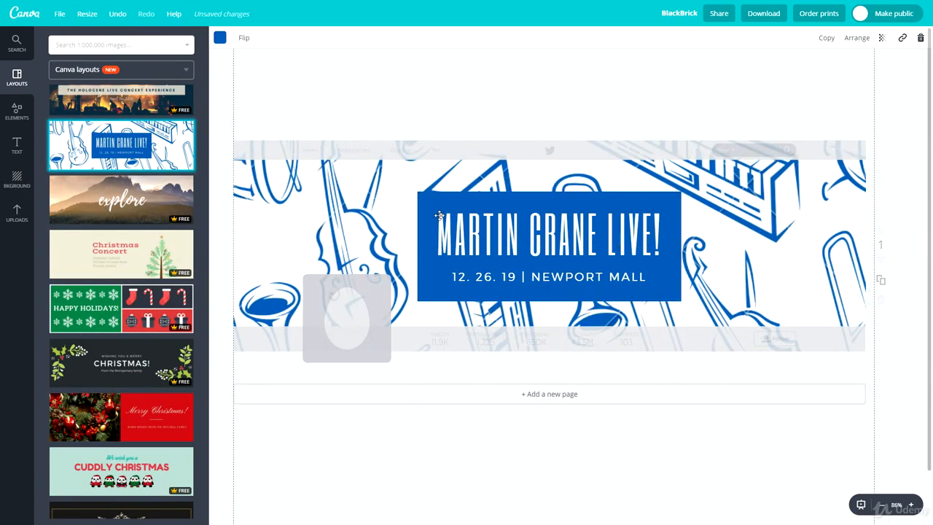
click(85, 45)
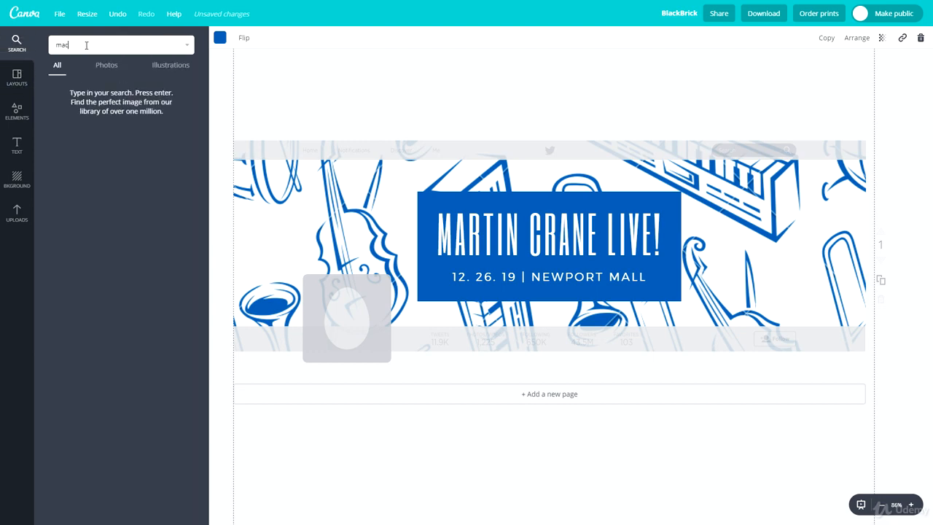
text(macbook)
key(Return)
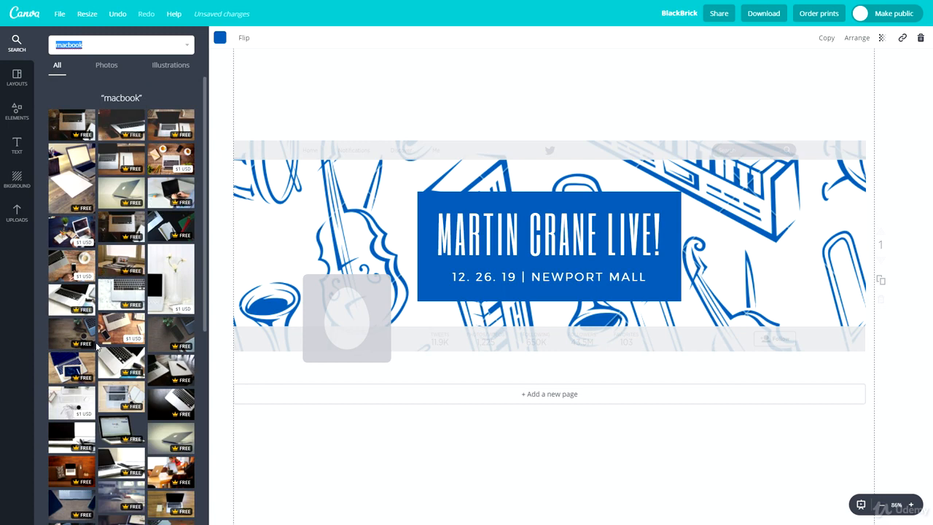
- Delete the musical-instrument illustration from behind the blue text box
drag(85, 331, 285, 211)
click(337, 245)
key(Delete)
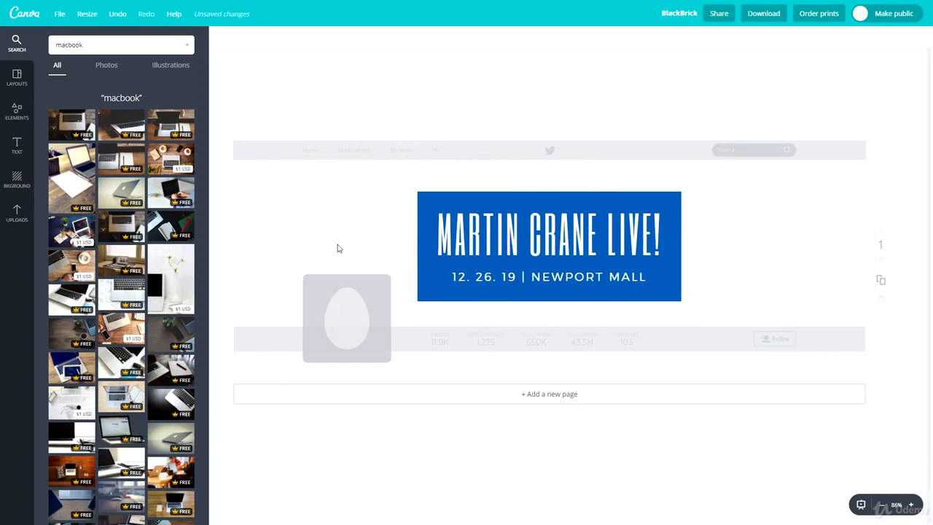
- Add a single-image grid filling the header and send it back behind the text box
click(17, 111)
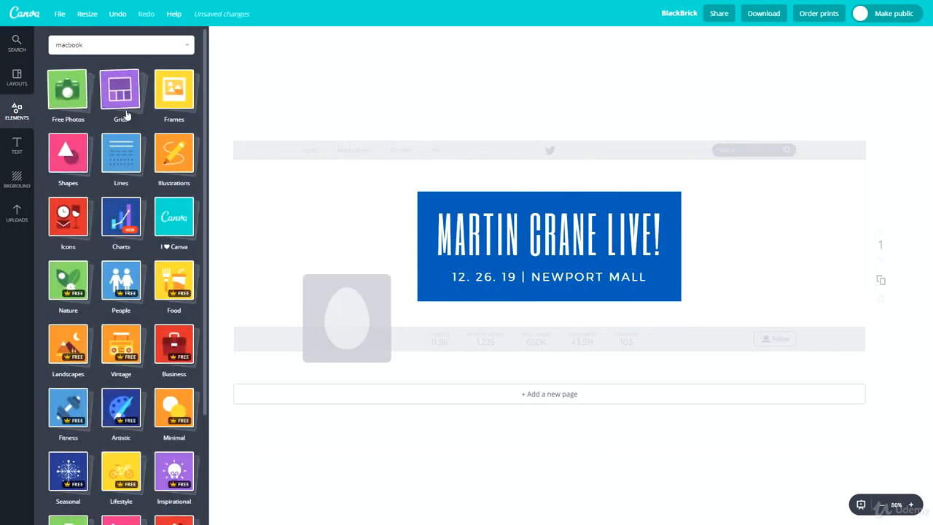
click(131, 103)
click(73, 156)
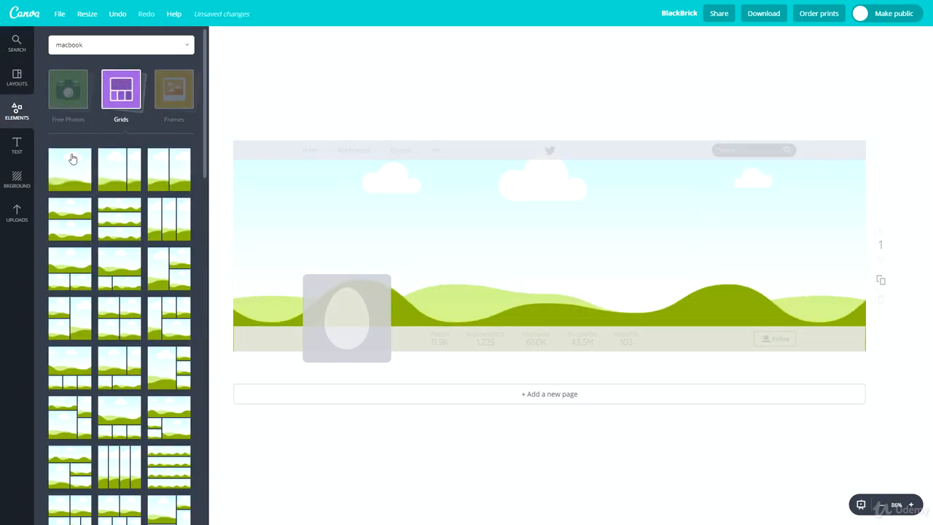
click(852, 38)
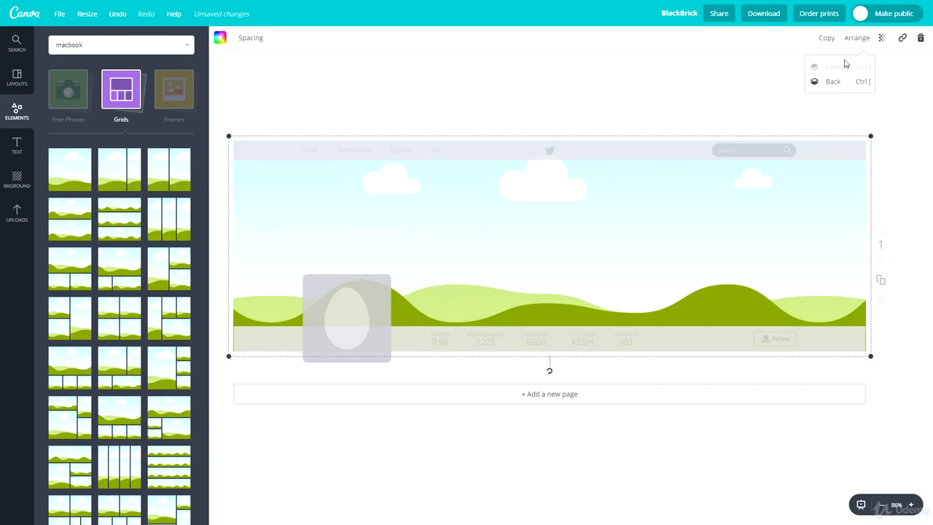
click(837, 82)
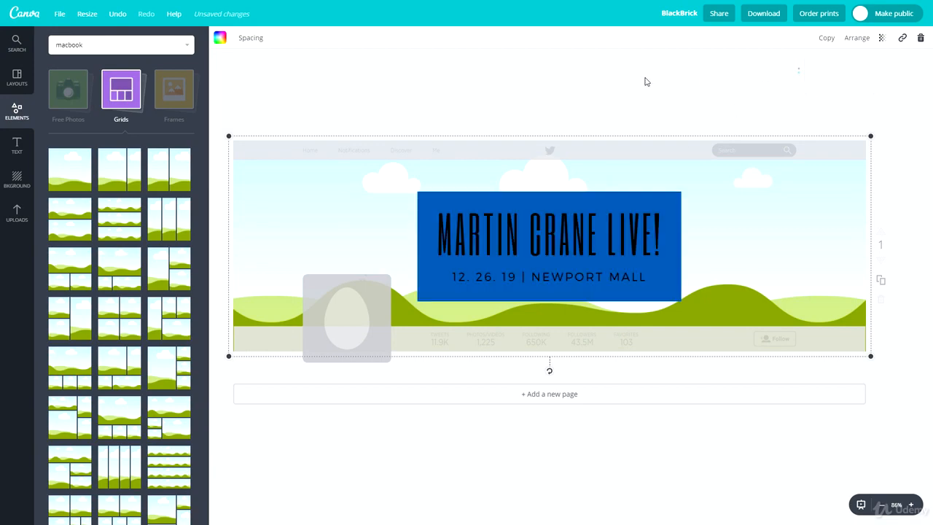
- Try several "macbook" search photos in the header grid, finishing with the blurred close-up of a silver laptop's keyboard
click(75, 47)
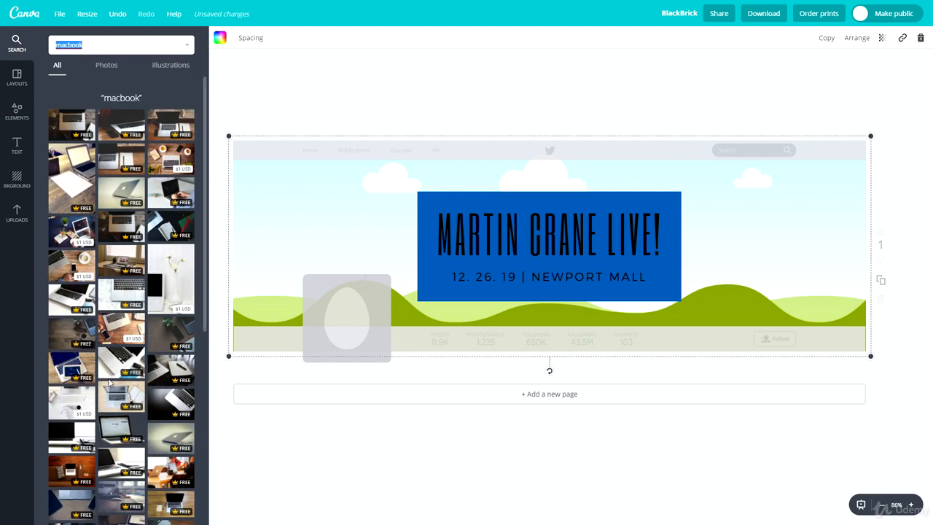
scroll(116, 380, down, 1)
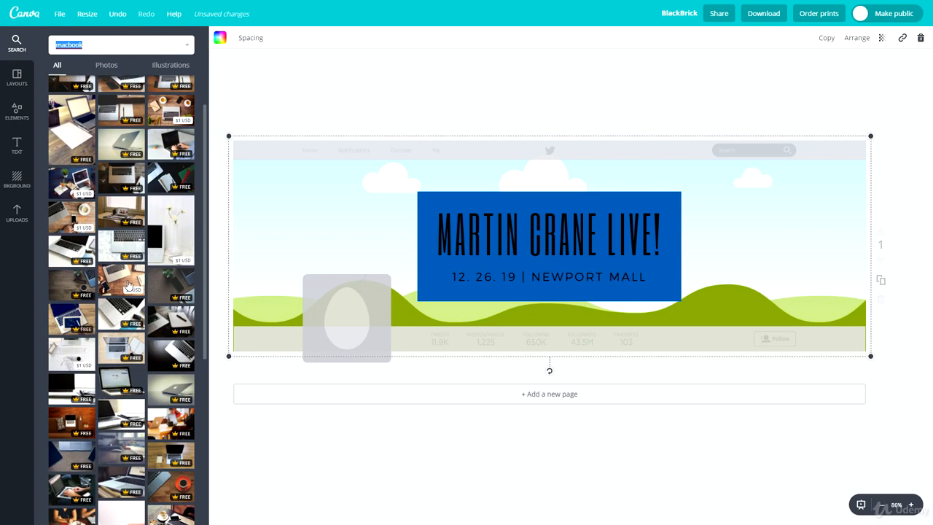
drag(113, 276, 563, 168)
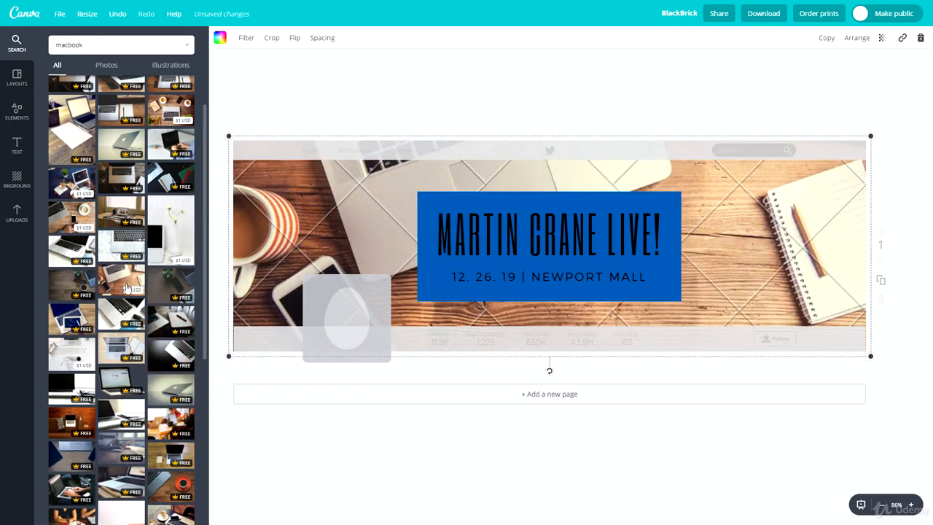
drag(168, 286, 277, 248)
scroll(167, 321, down, 1)
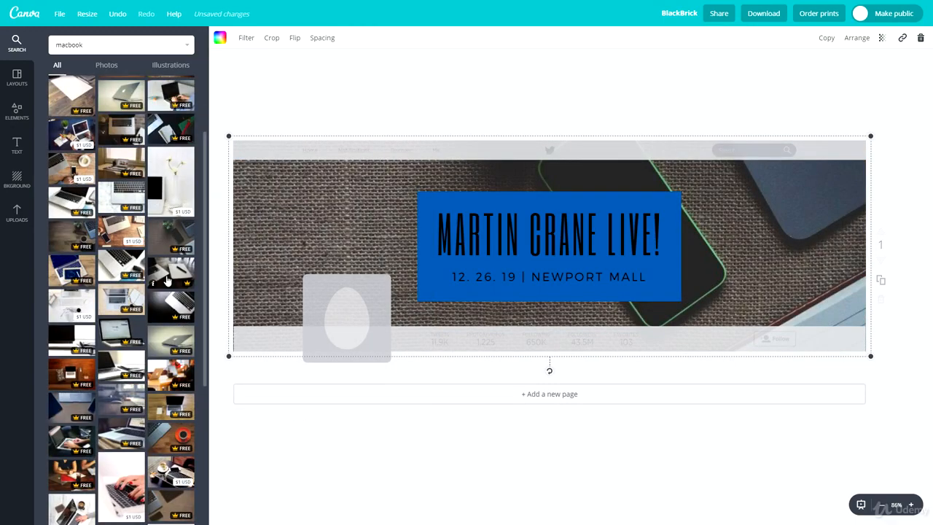
drag(169, 268, 313, 232)
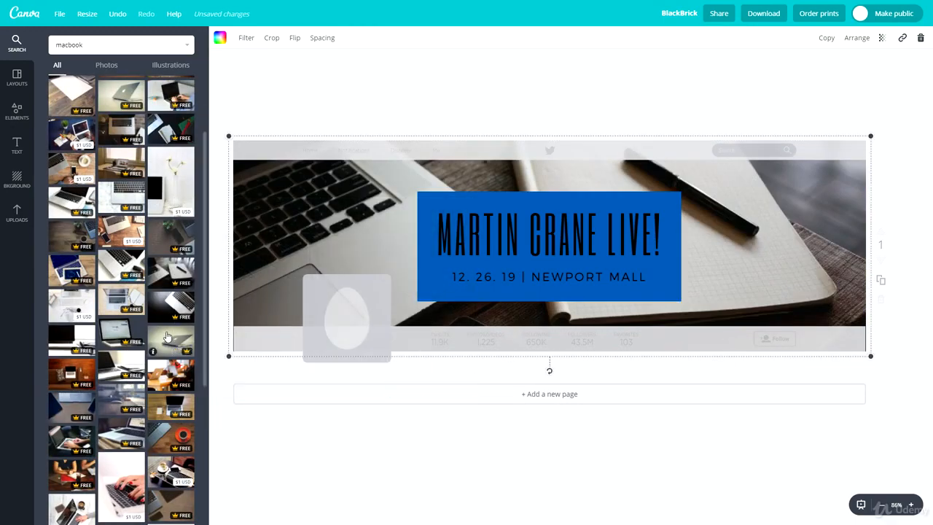
drag(224, 287, 294, 240)
scroll(136, 405, down, 1)
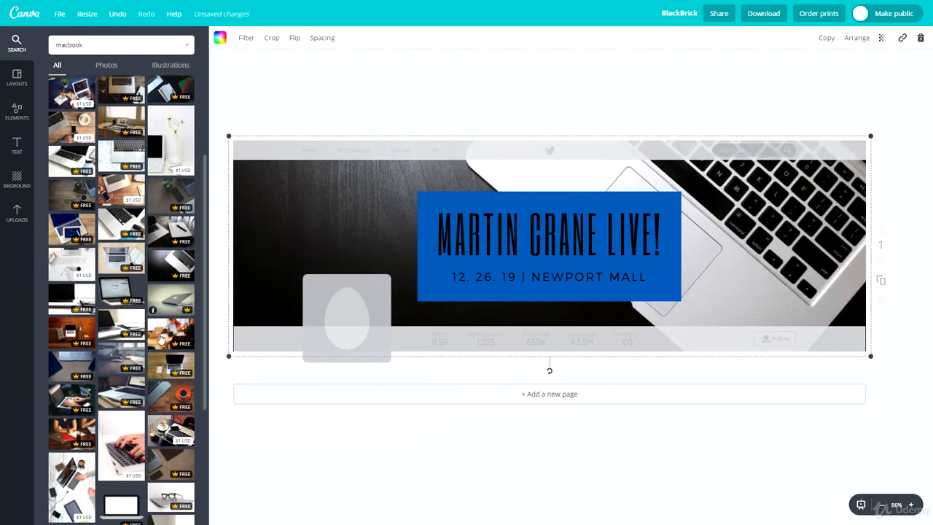
drag(128, 384, 275, 270)
- Change the blue text box's fill to the mid-grey swatch of the default palette
click(510, 288)
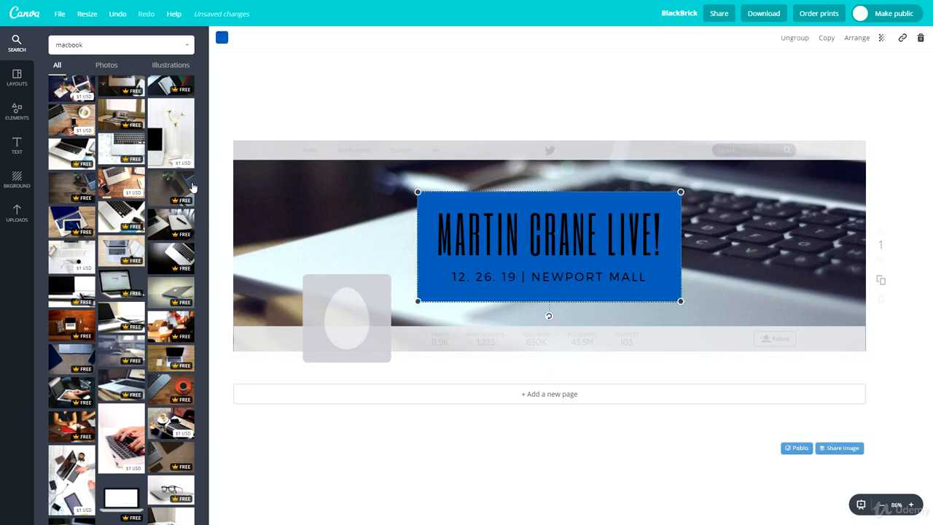
click(222, 38)
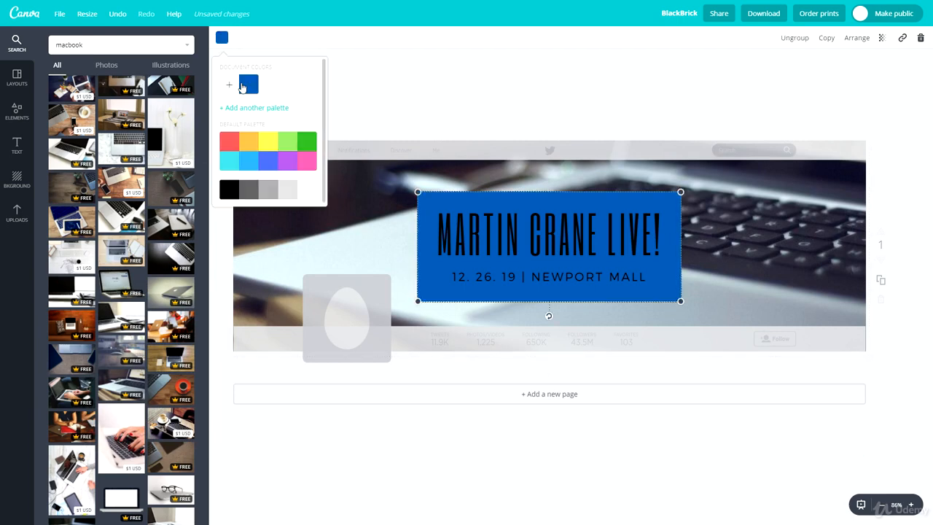
click(270, 188)
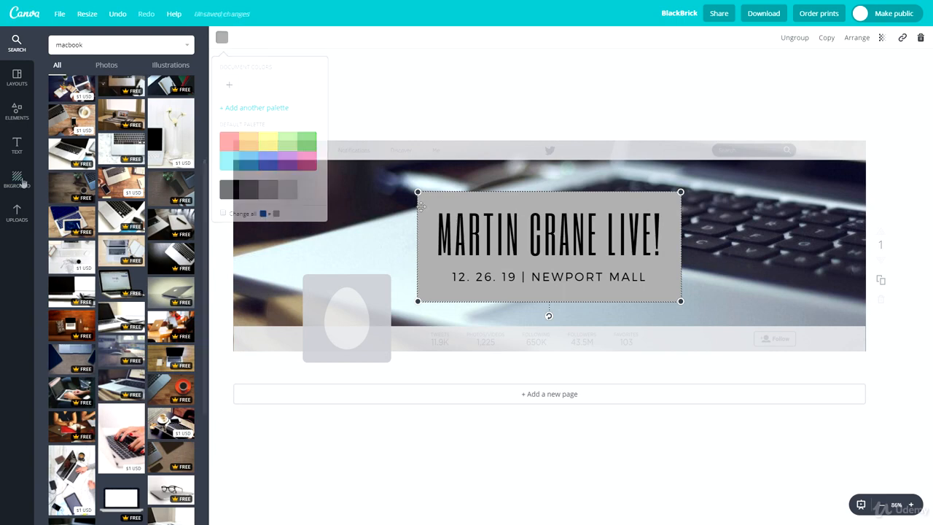
- Replace the headline in the grey box with "BLACKBRICK"
click(472, 239)
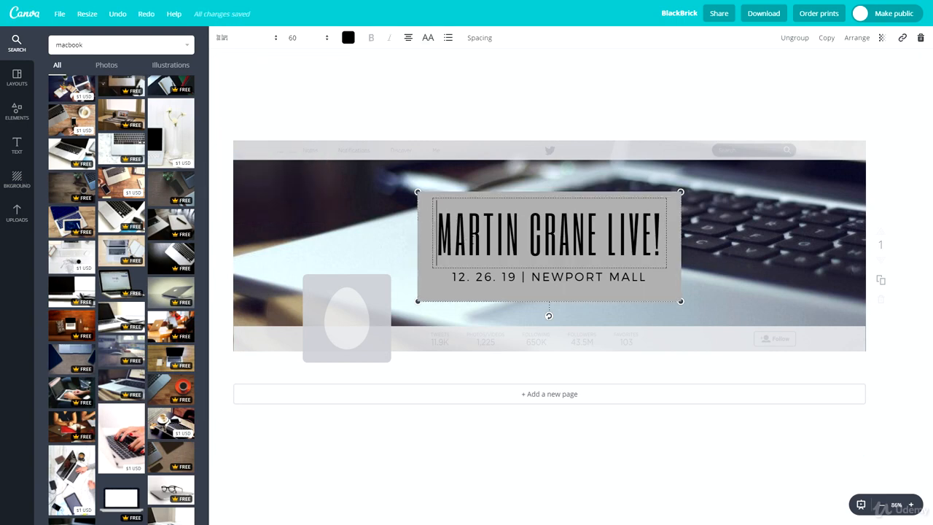
triple_click(472, 239)
text(B)
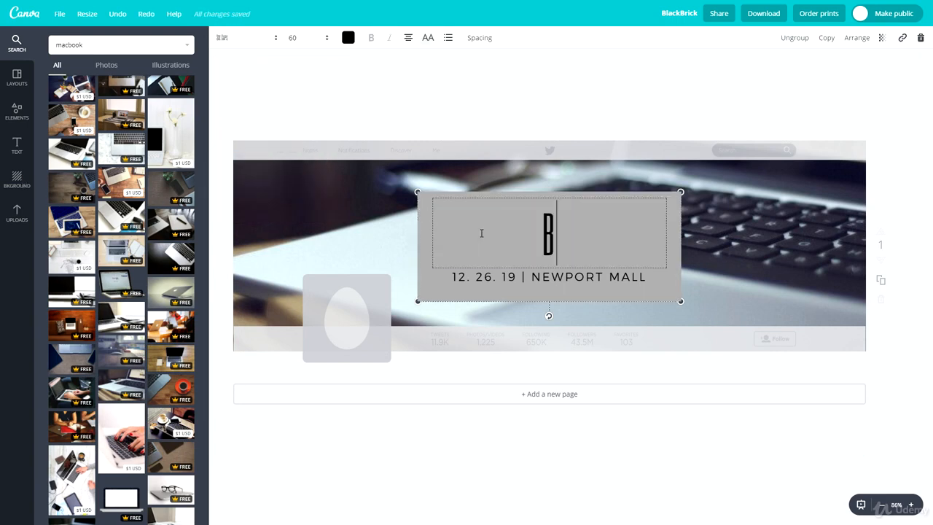
text(LACKBRICK)
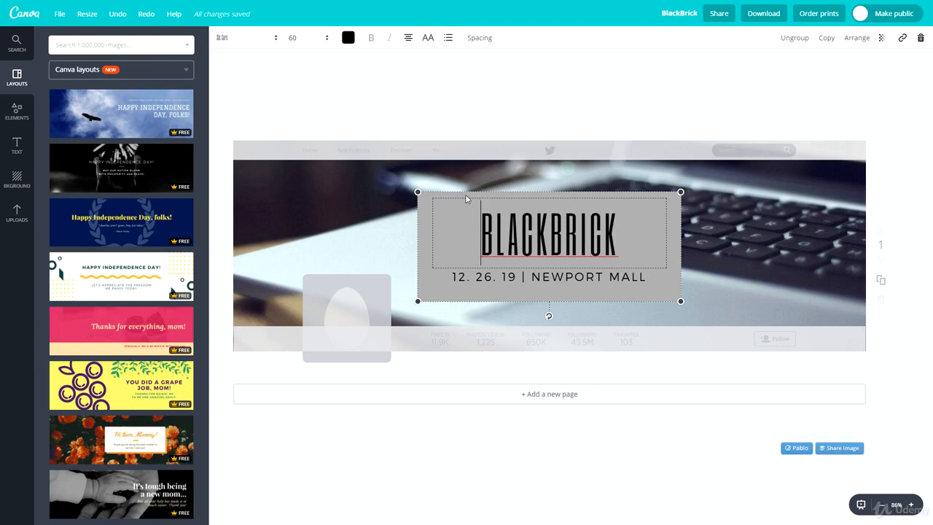
- Try the Edo font on the "BLACKBRICK" headline
click(250, 36)
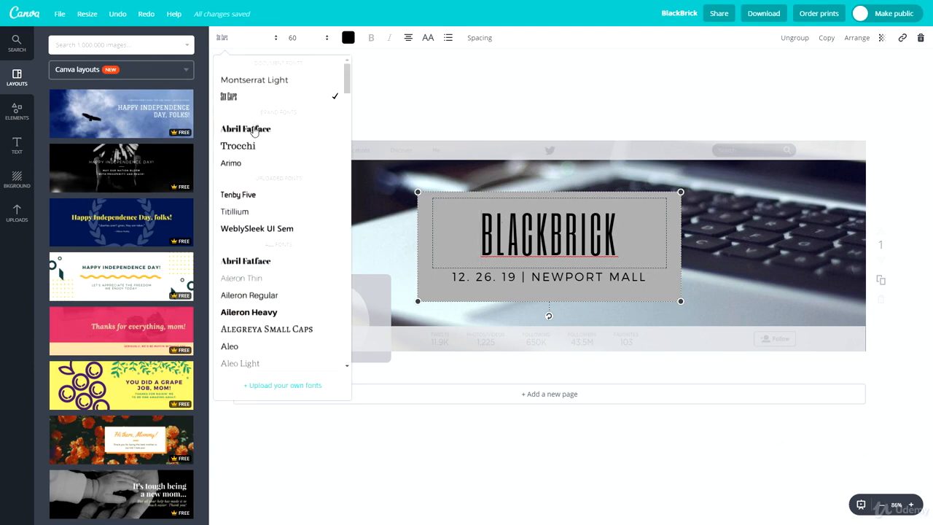
scroll(271, 261, down, 5)
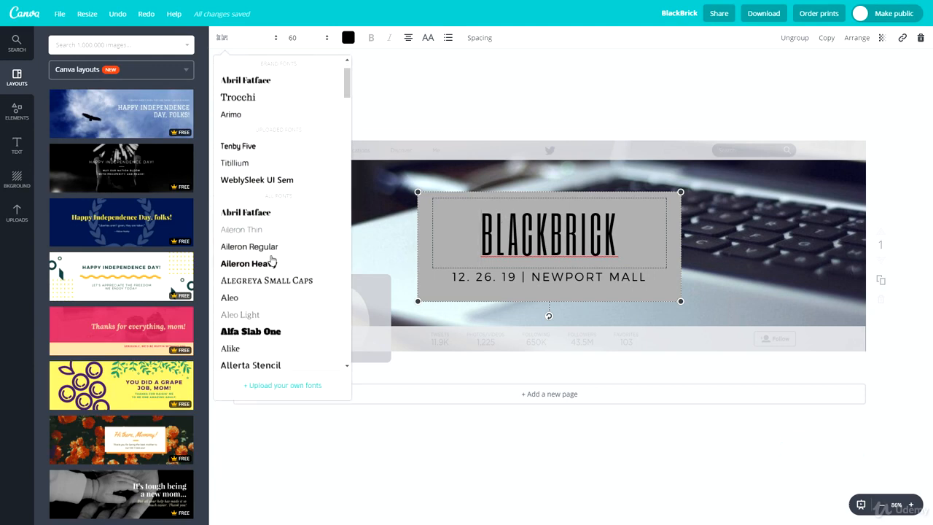
scroll(271, 261, down, 5)
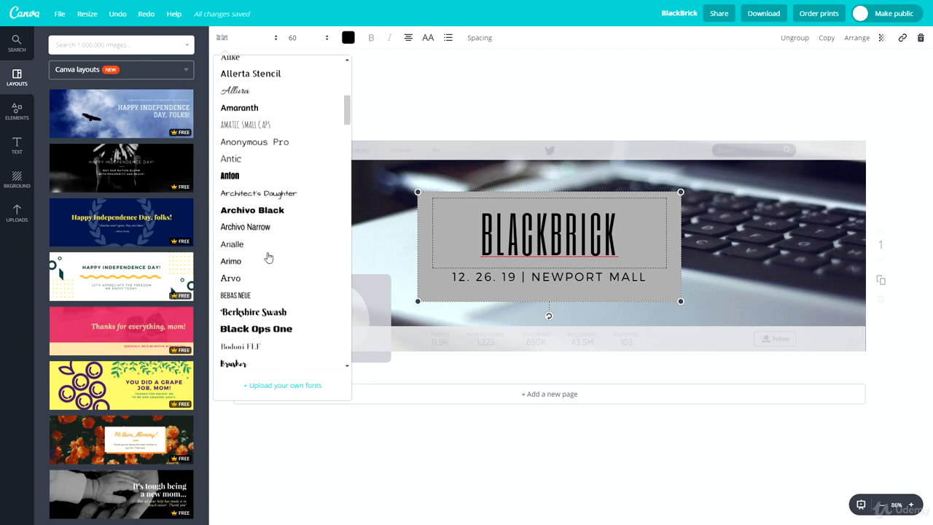
scroll(275, 249, down, 5)
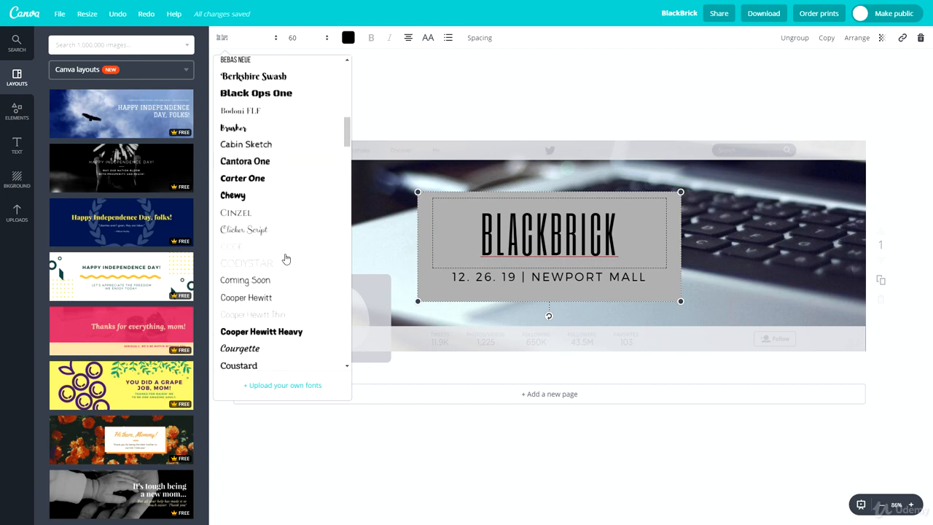
scroll(264, 291, down, 3)
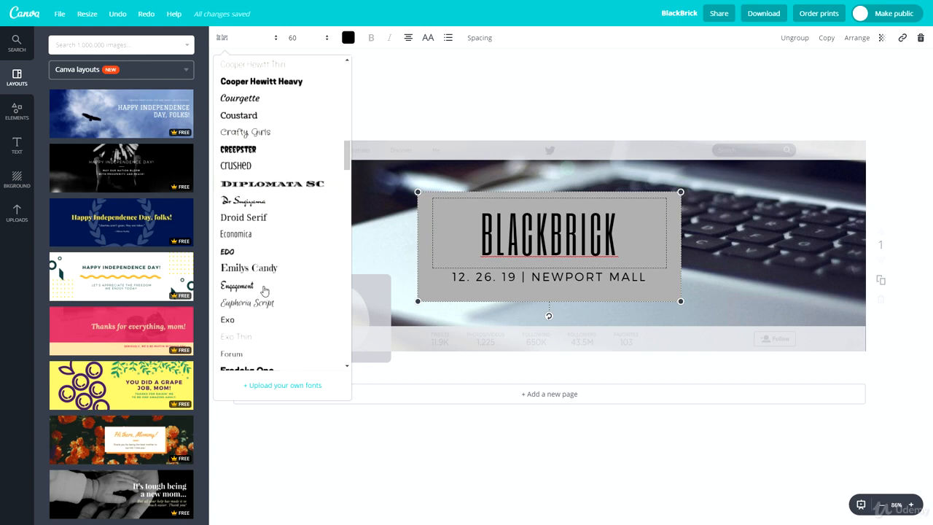
click(256, 250)
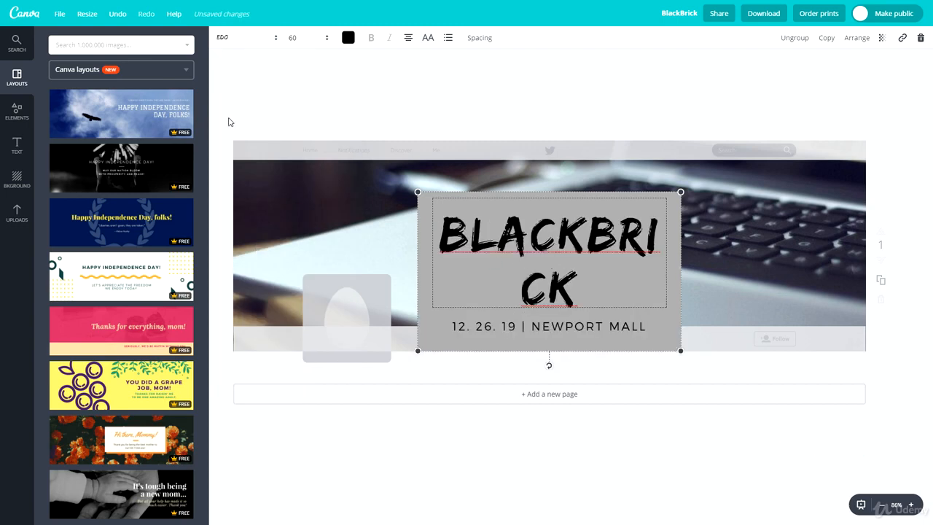
- Try the Oswald font on the "BLACKBRICK" headline
click(235, 39)
scroll(287, 267, down, 15)
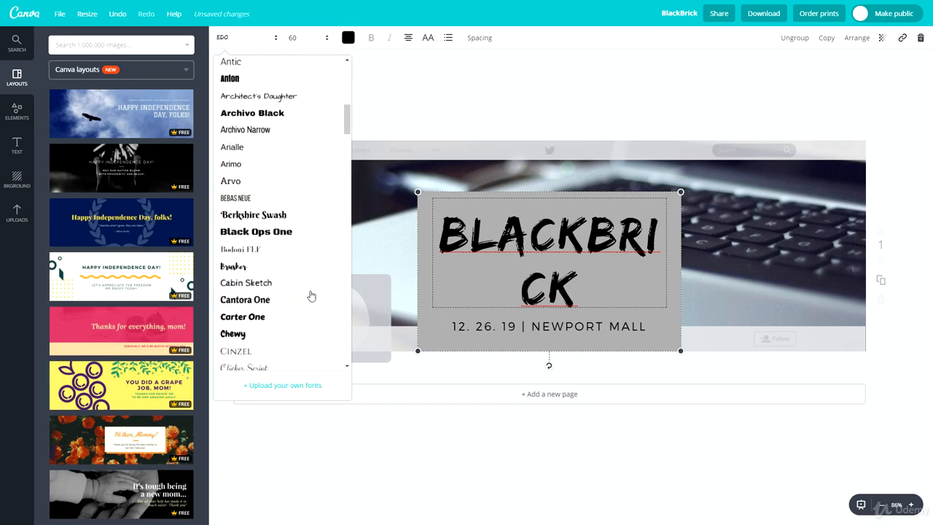
scroll(295, 288, down, 10)
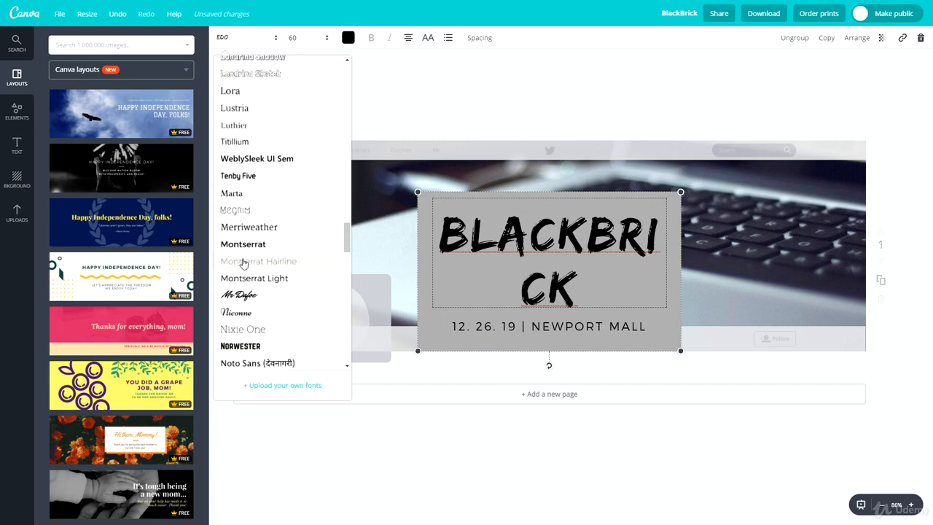
scroll(243, 263, down, 8)
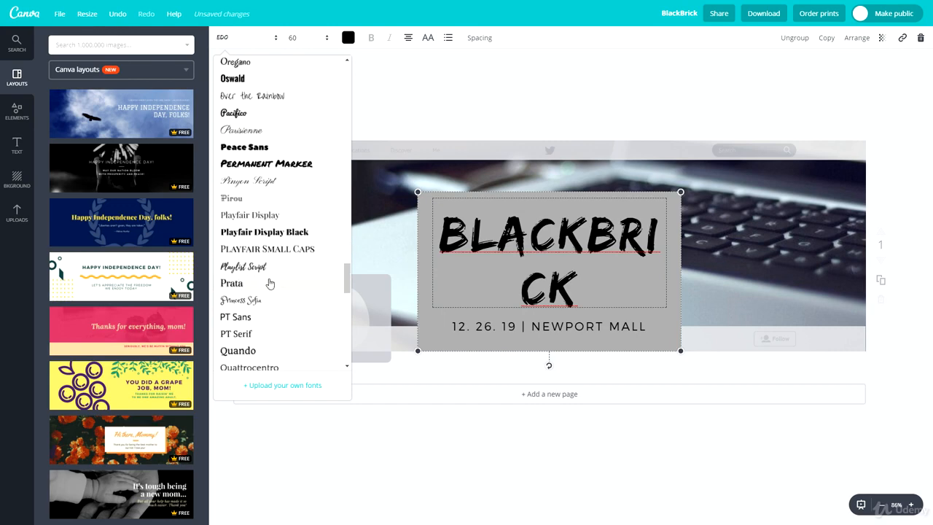
click(233, 78)
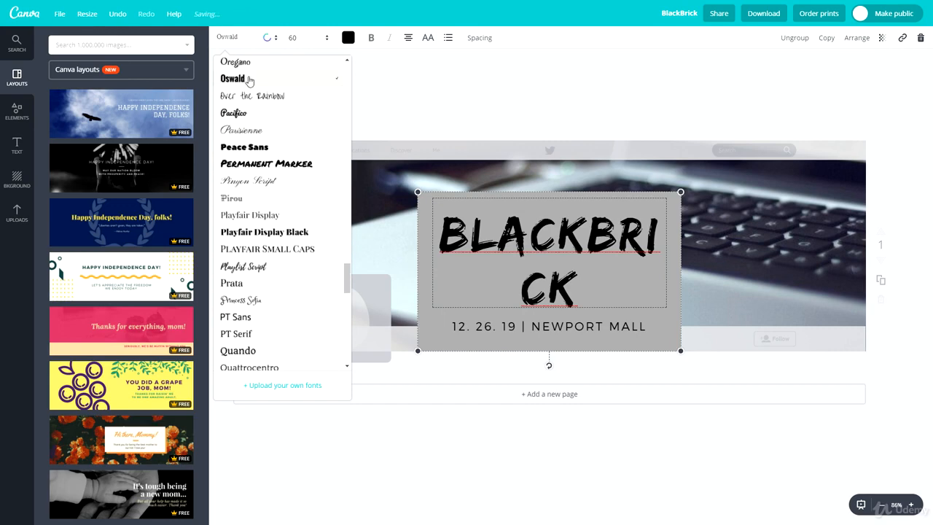
- Try the Pacifico font on the "BLACKBRICK" headline
click(219, 39)
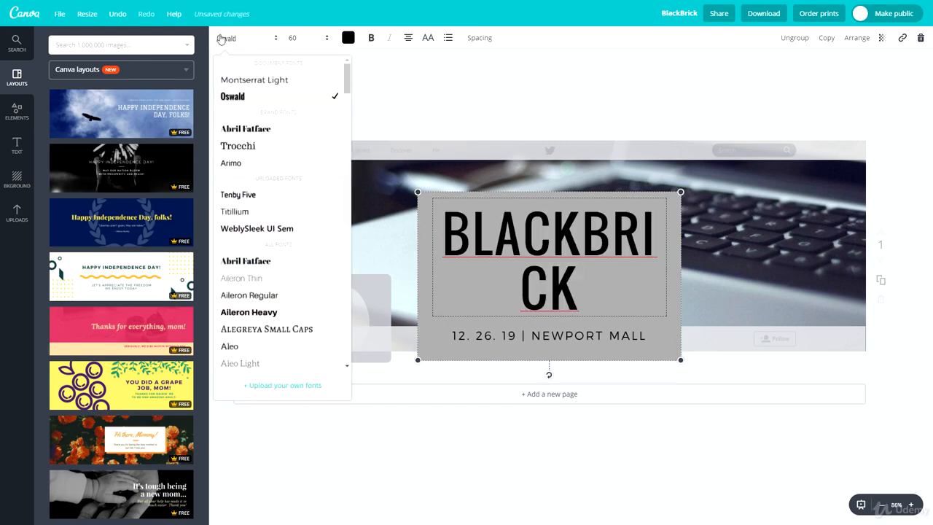
scroll(266, 211, down, 15)
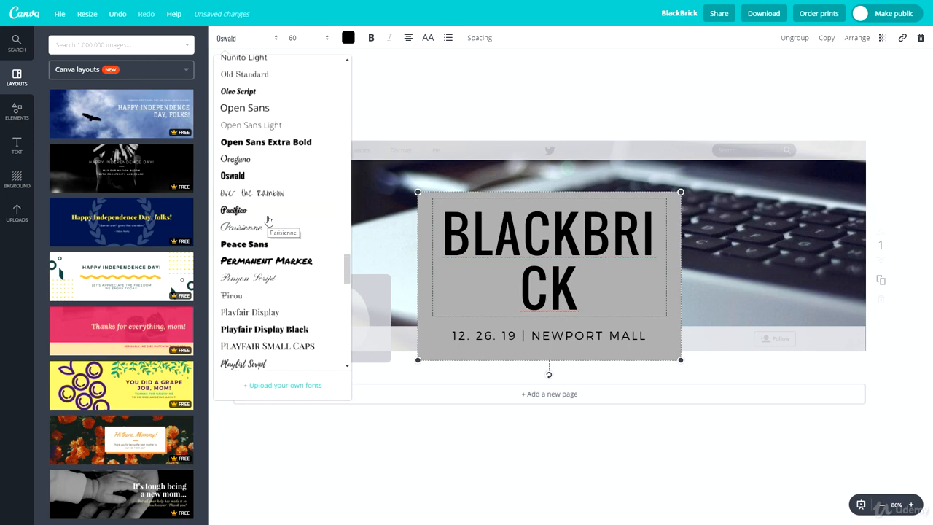
click(235, 210)
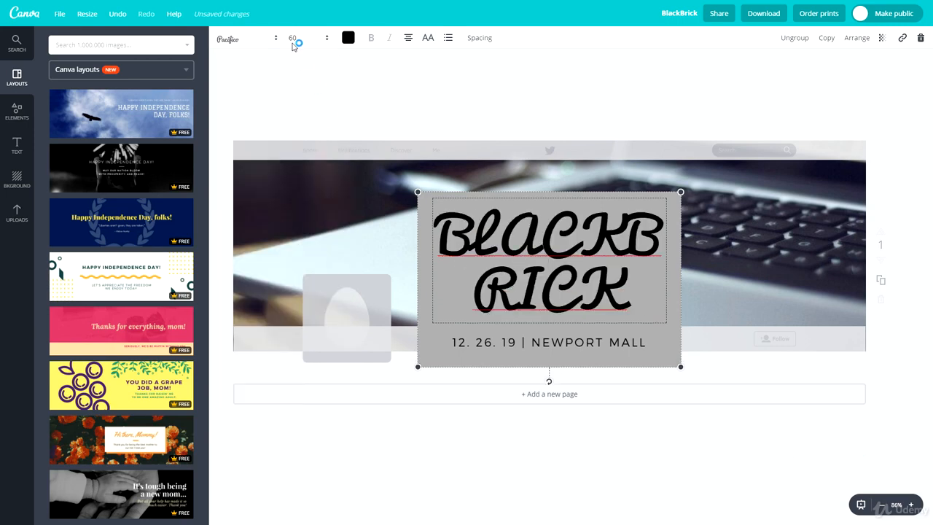
- Set the "BLACKBRICK" headline's font to Sifonn
click(255, 39)
scroll(280, 175, down, 15)
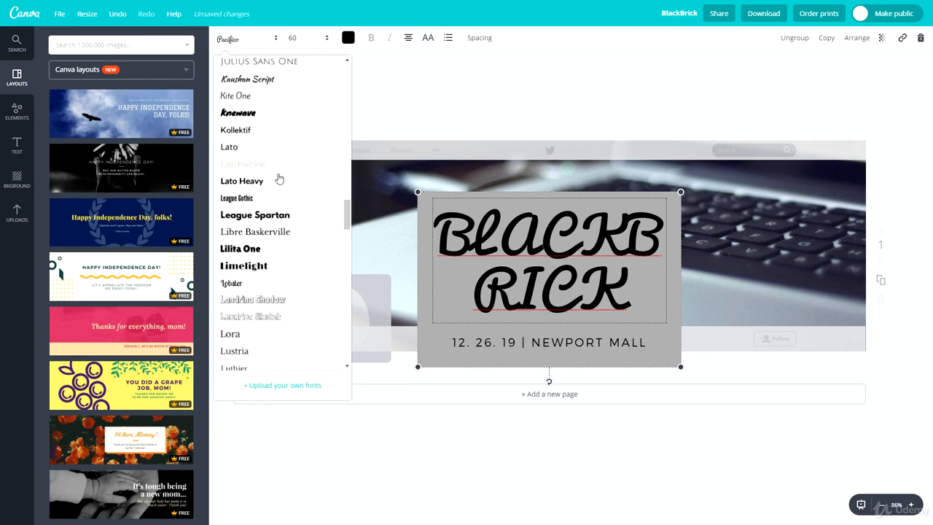
scroll(284, 161, down, 15)
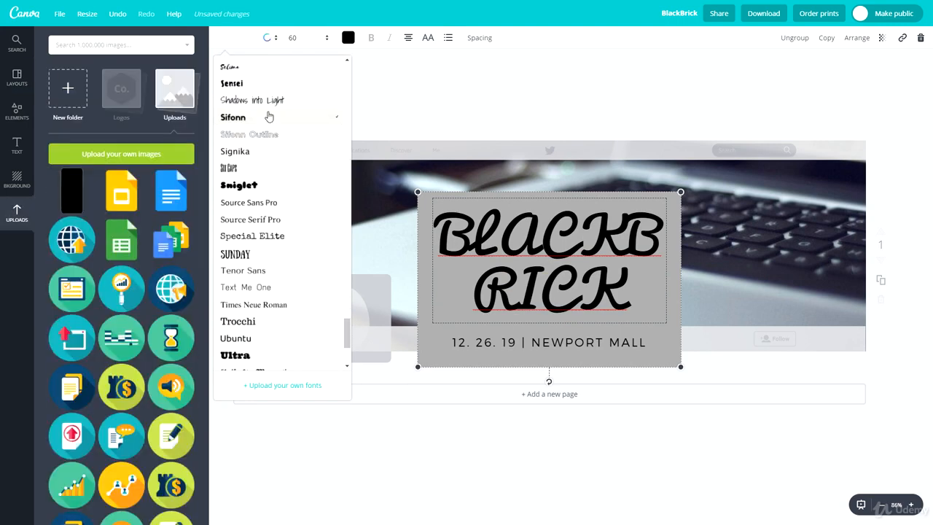
click(333, 117)
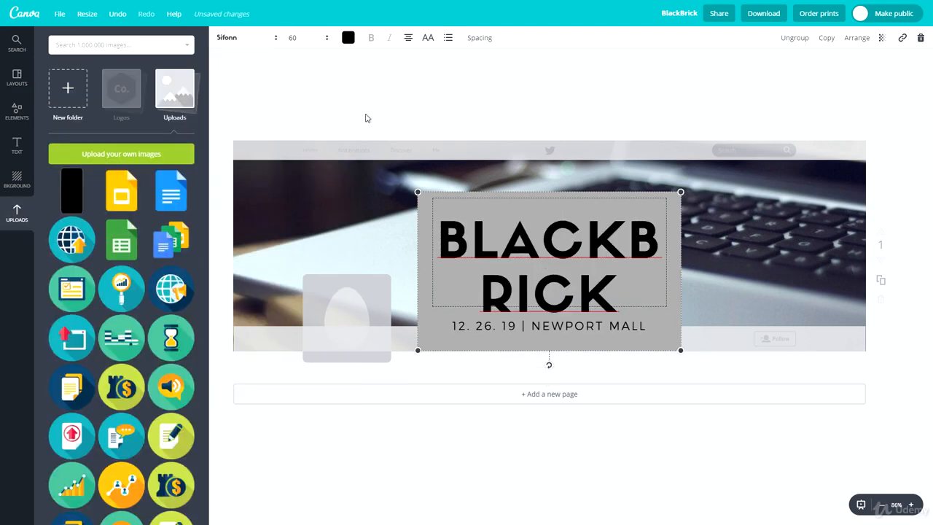
- Try headline font sizes 32 and 42, settle on 36, and move the grey text box up to the header's vertical middle
click(316, 42)
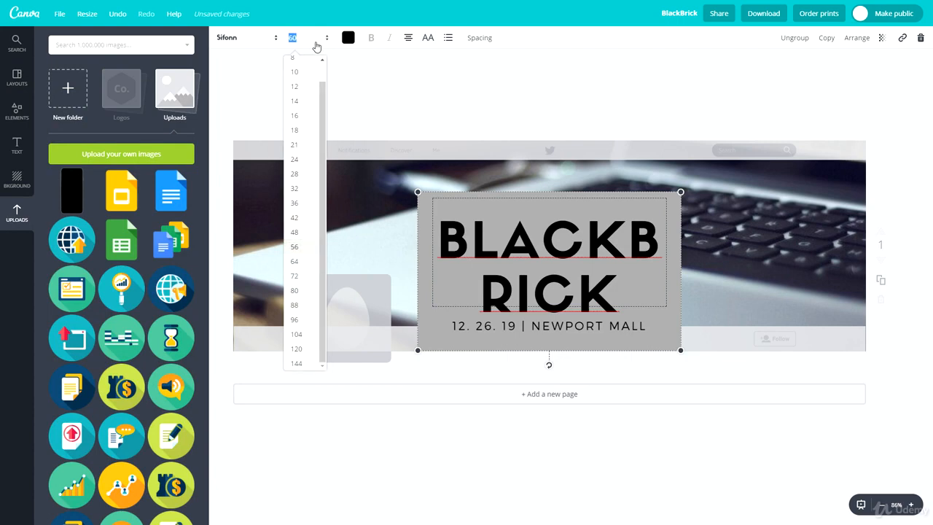
click(294, 187)
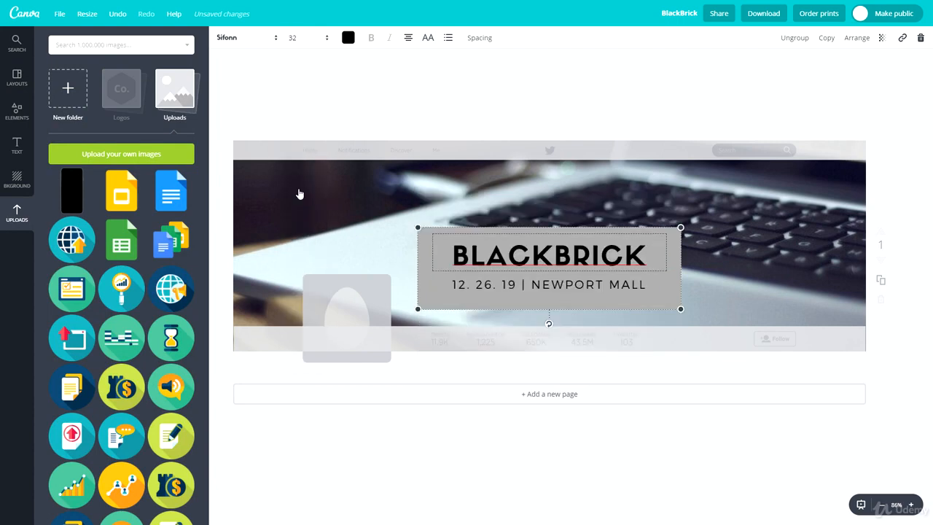
click(290, 40)
click(291, 229)
click(293, 38)
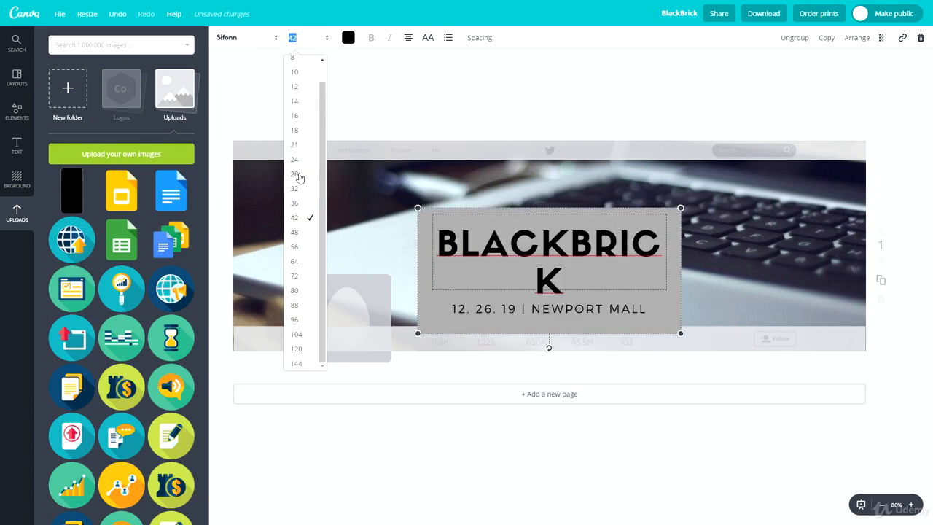
click(294, 203)
drag(585, 230, 584, 209)
click(746, 265)
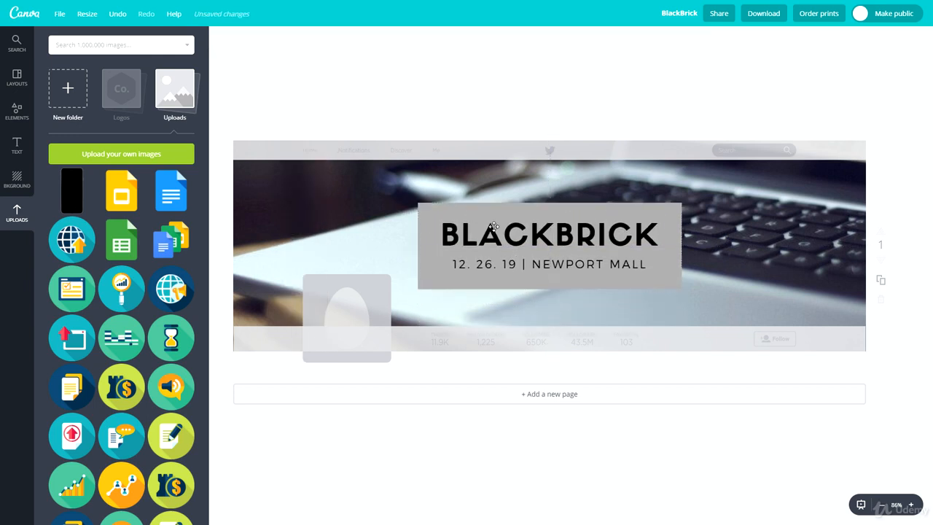
click(504, 272)
click(507, 270)
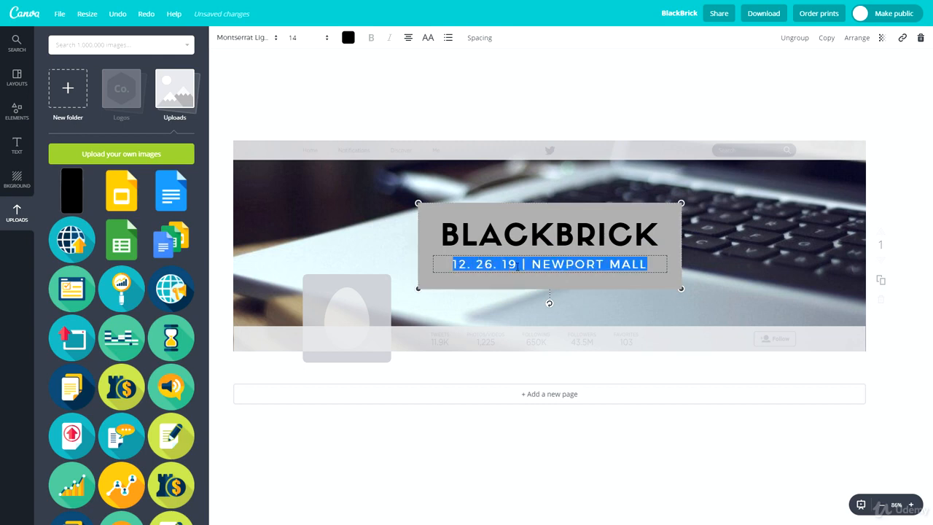
text(www.blackbrick)
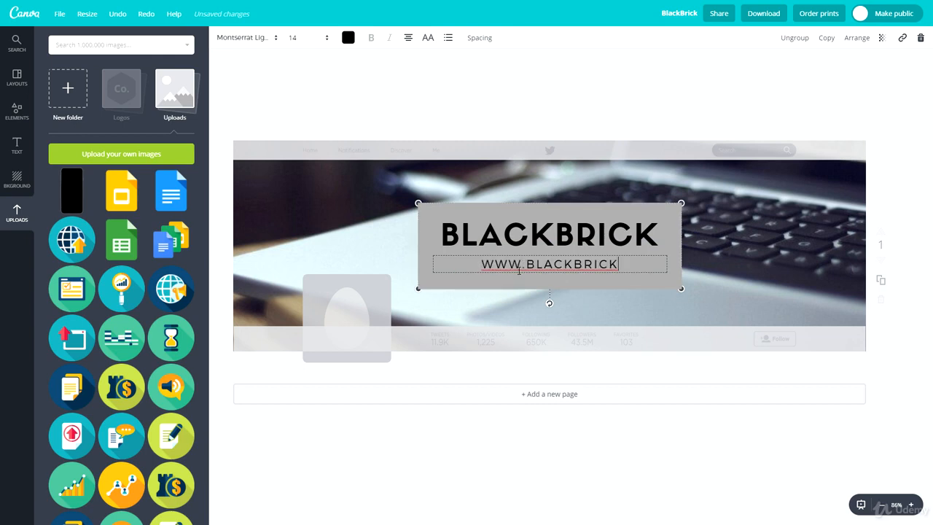
text(training)
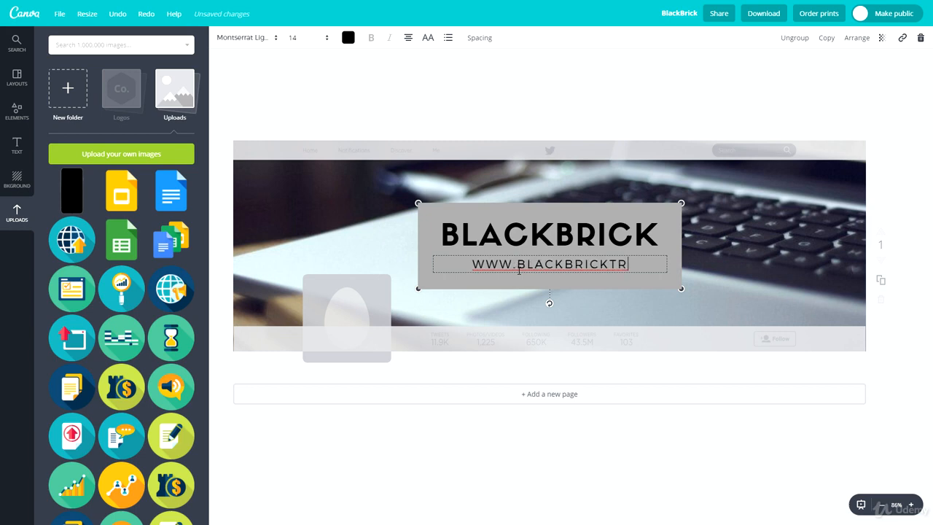
text(.co.uk)
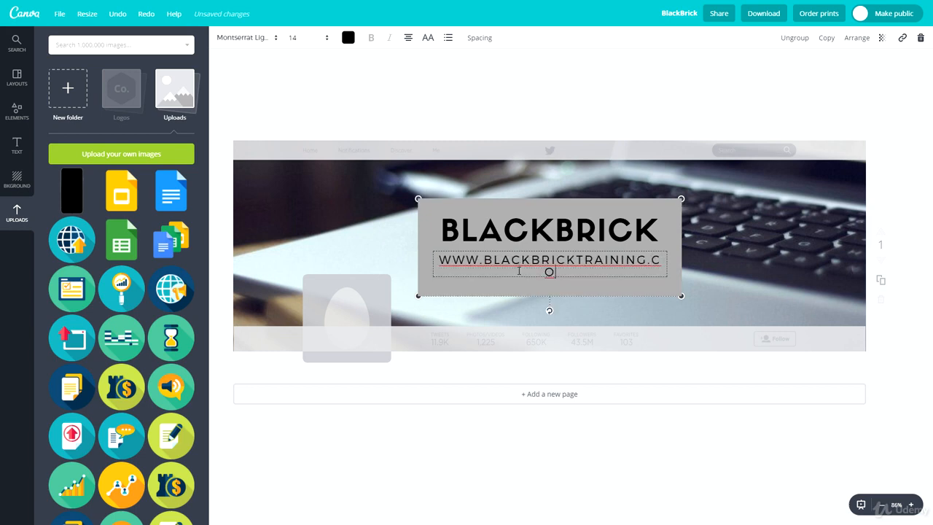
- Set the web address line's font size to 12 and nudge the text box slightly upward
click(314, 40)
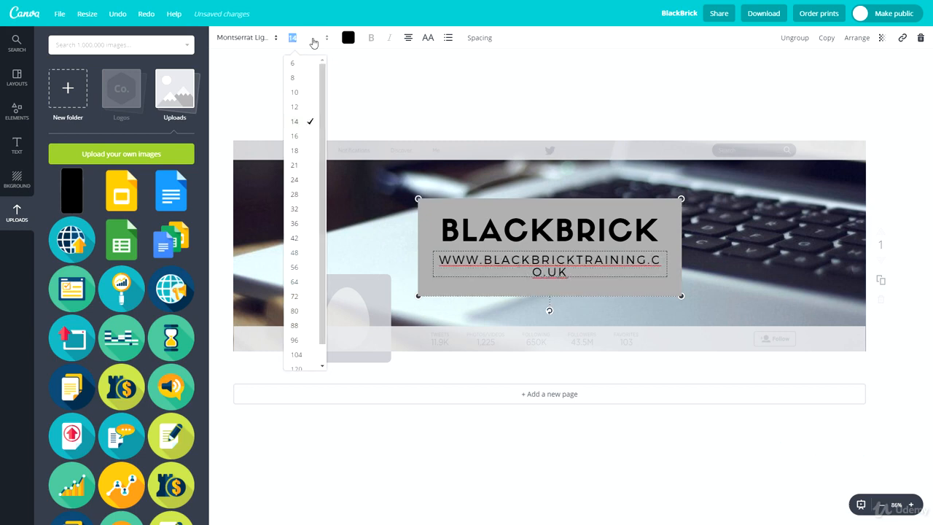
click(295, 108)
click(537, 98)
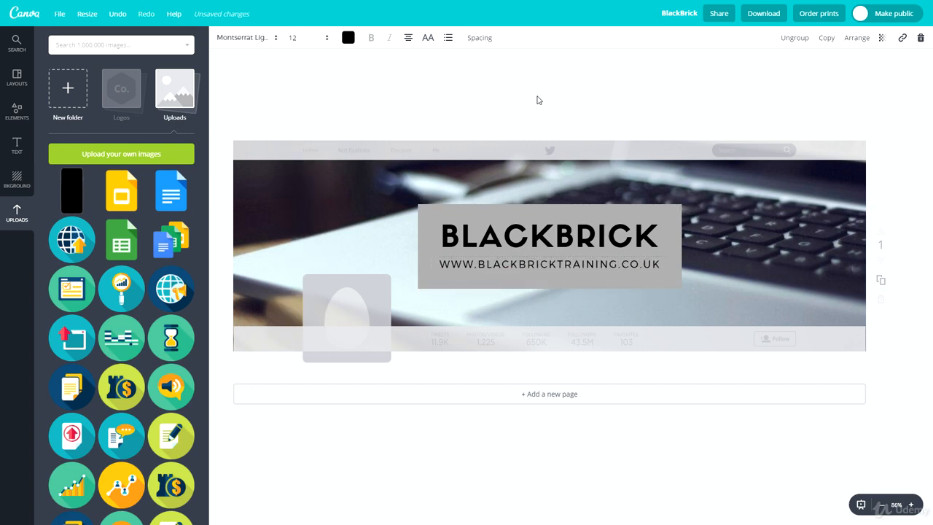
drag(554, 207, 575, 202)
click(575, 203)
- Try several default palette swatches, including cyan and black, as the text box's fill, finishing with white
click(437, 209)
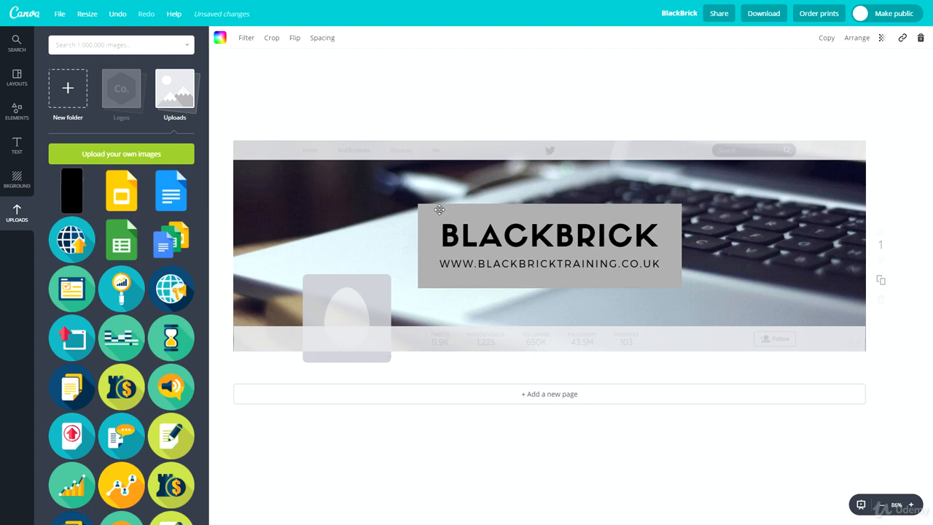
click(221, 37)
click(228, 161)
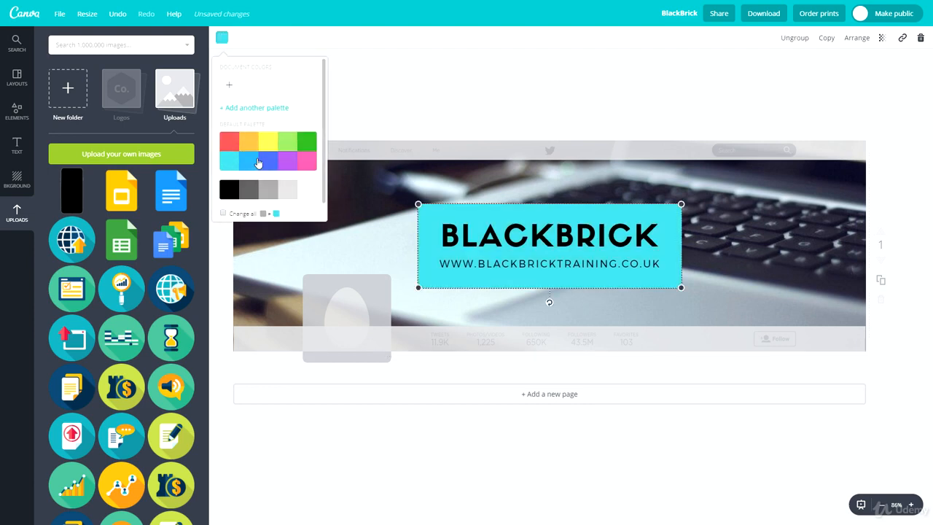
click(299, 146)
click(231, 191)
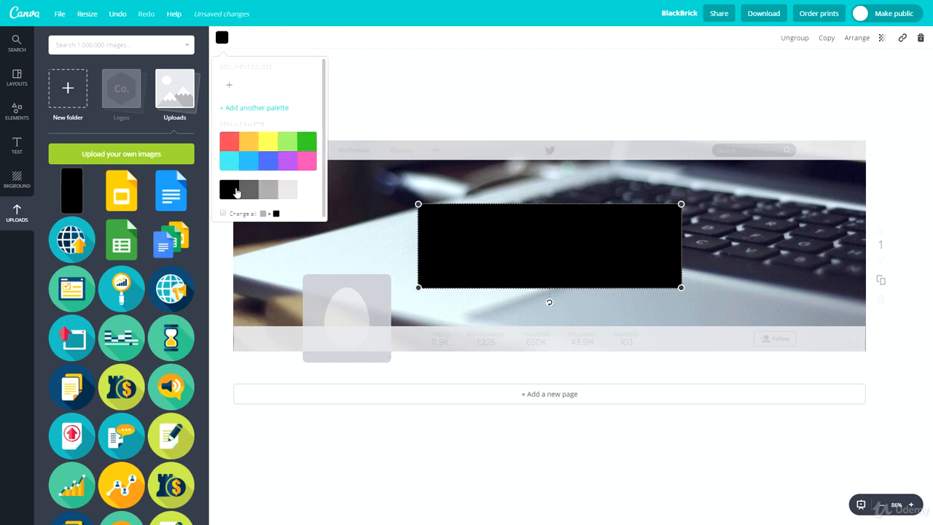
click(251, 198)
click(307, 193)
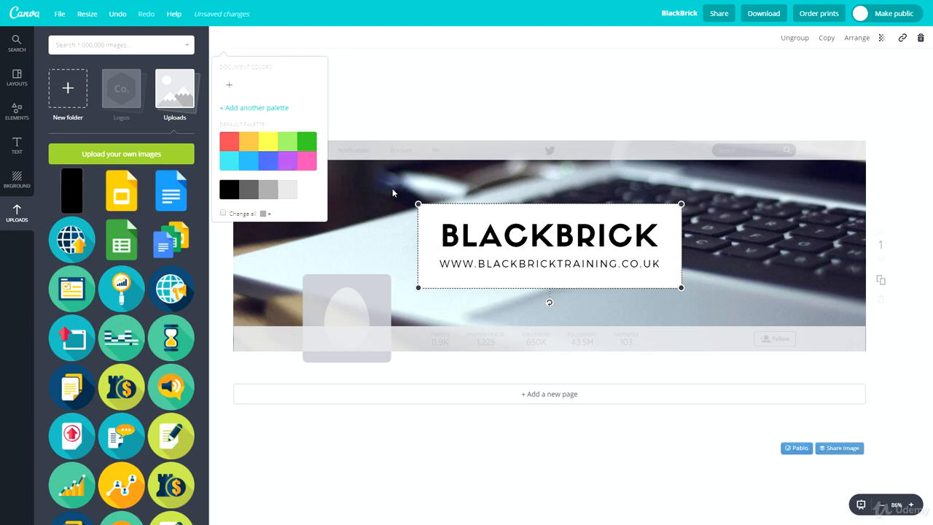
click(270, 163)
click(296, 192)
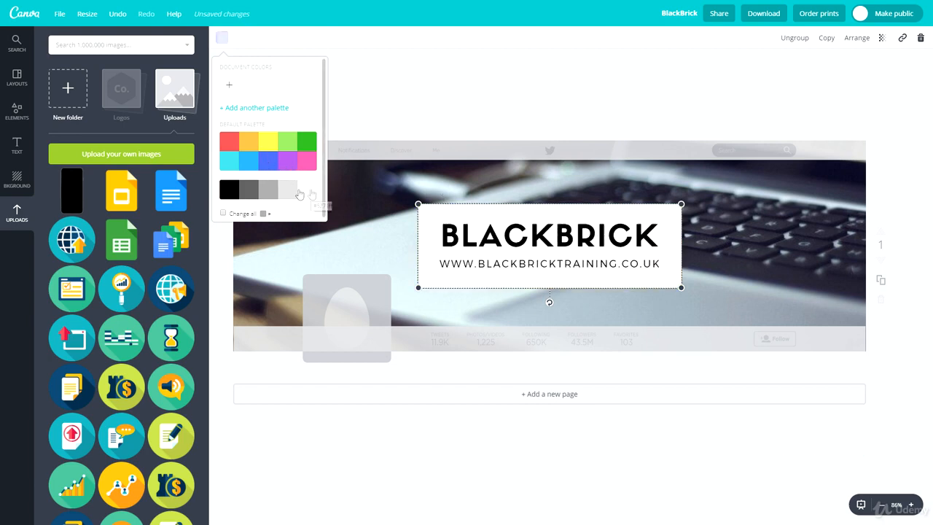
click(408, 81)
click(408, 81)
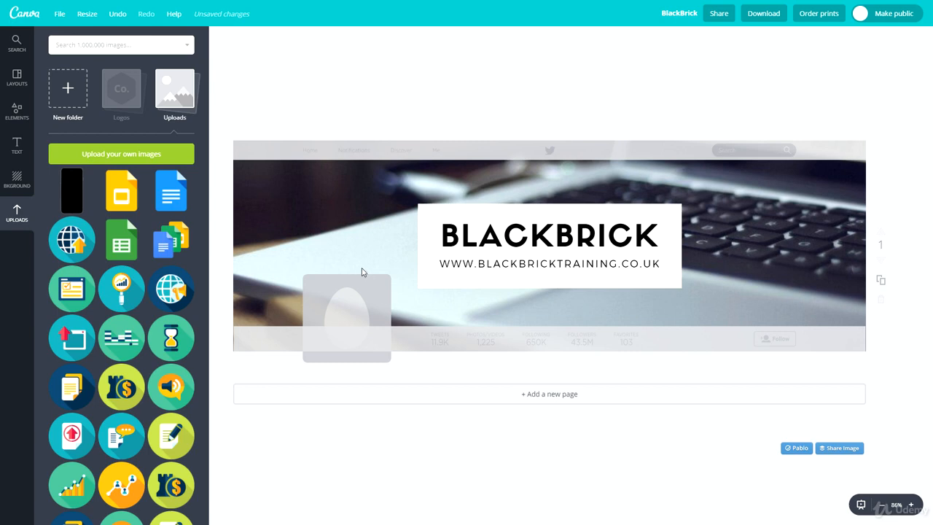
- Search the image library for "facebook" and add the dark blue rounded-square Facebook icon to the header
click(85, 46)
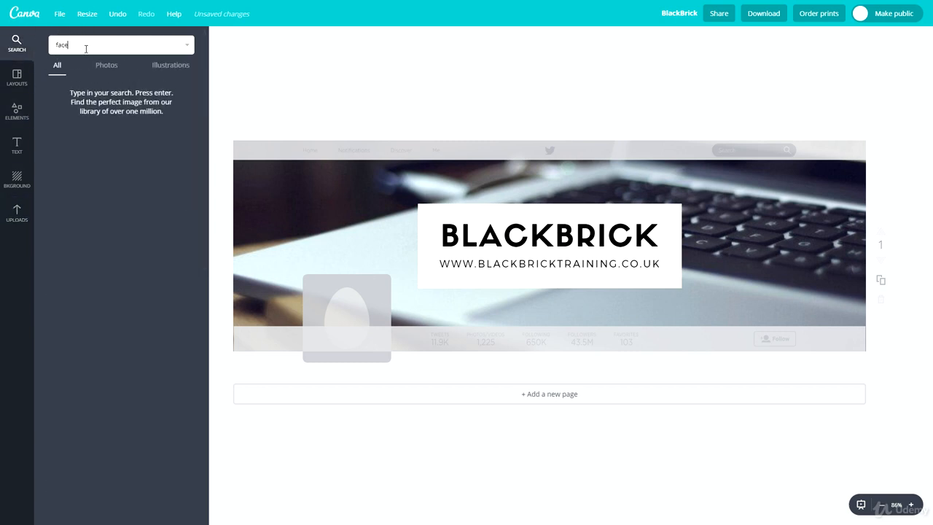
text(facebook)
key(Return)
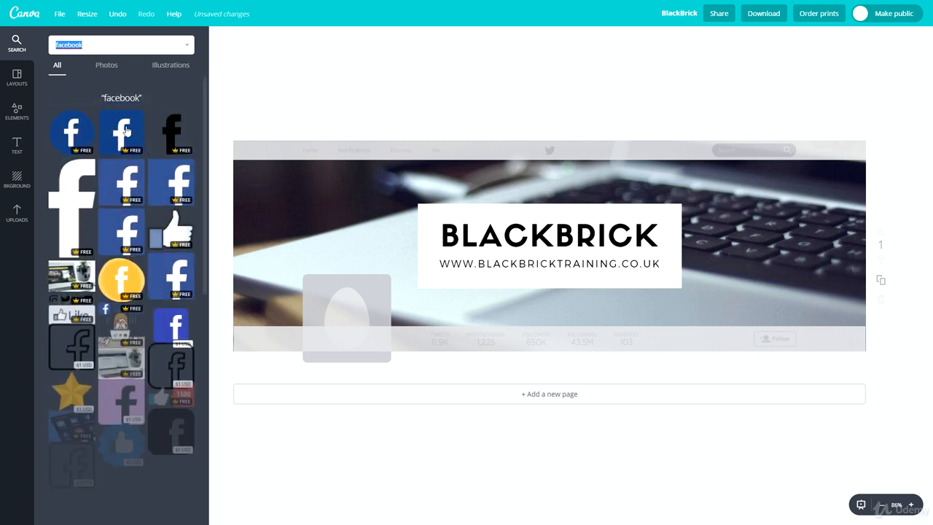
click(137, 134)
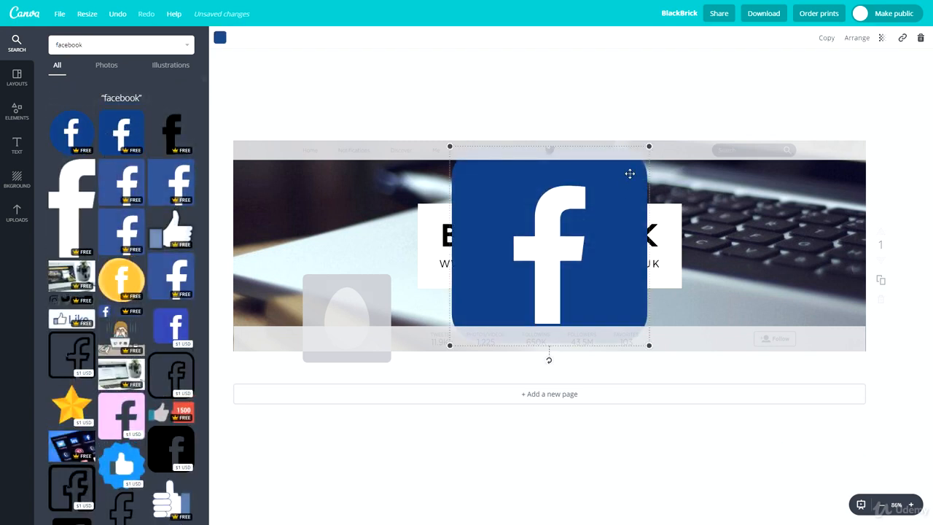
- Shrink the Facebook icon beside the profile picture placeholder and add fitted body text "/BlackBrickTraining" next to it
drag(649, 148, 407, 310)
click(436, 261)
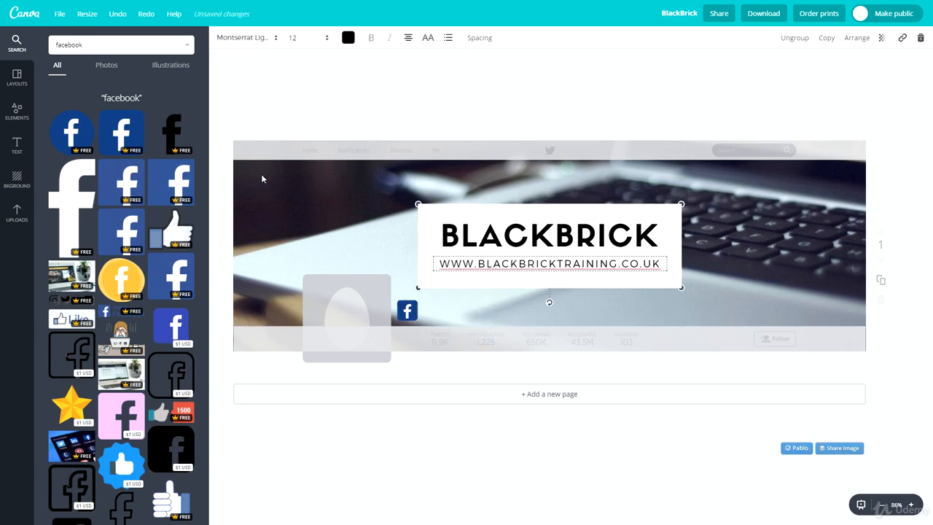
click(16, 144)
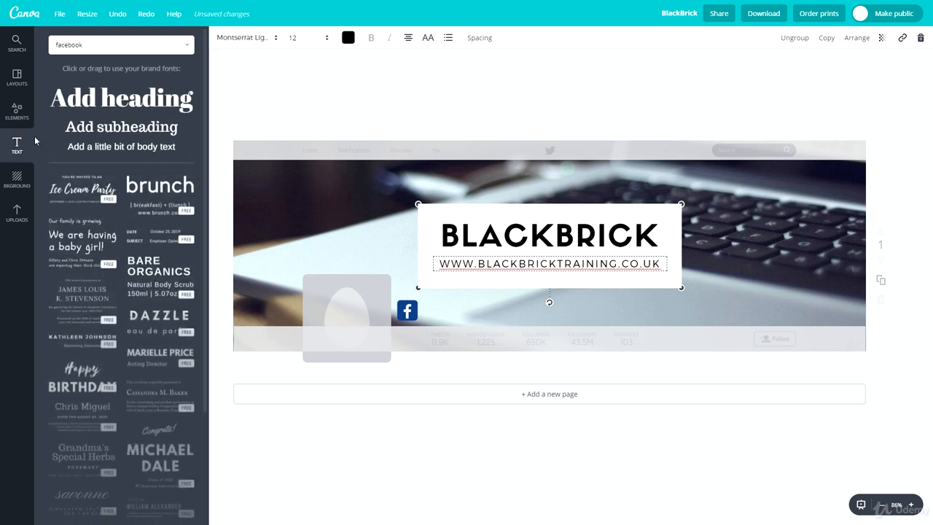
click(102, 146)
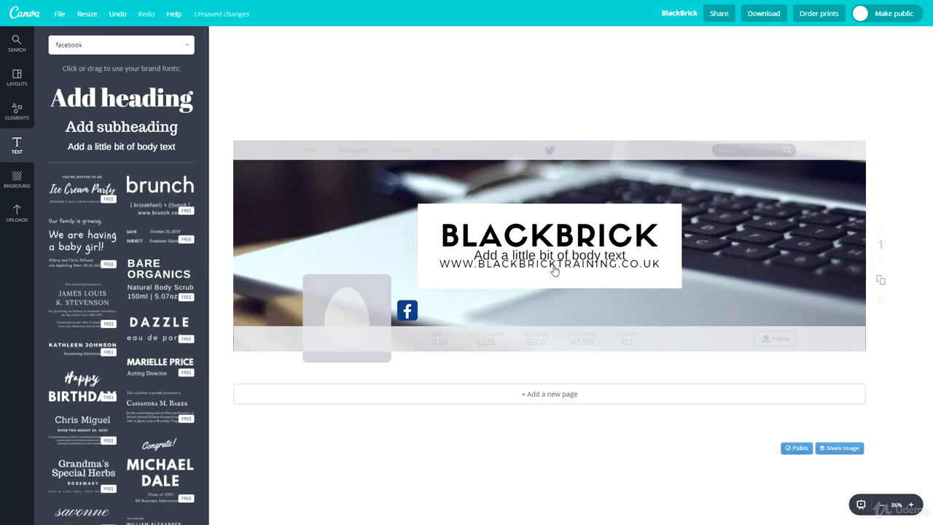
drag(534, 246, 485, 301)
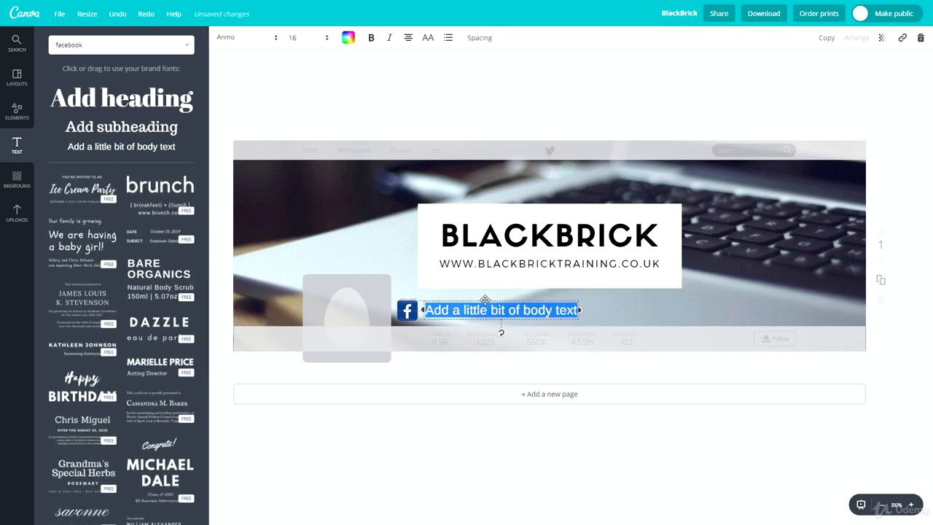
text(/BlackBrickTraining)
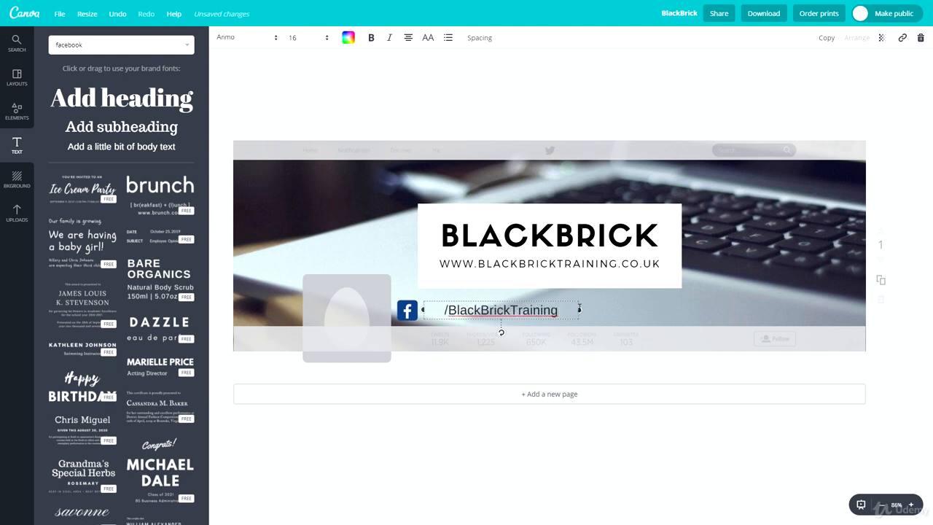
drag(580, 309, 501, 297)
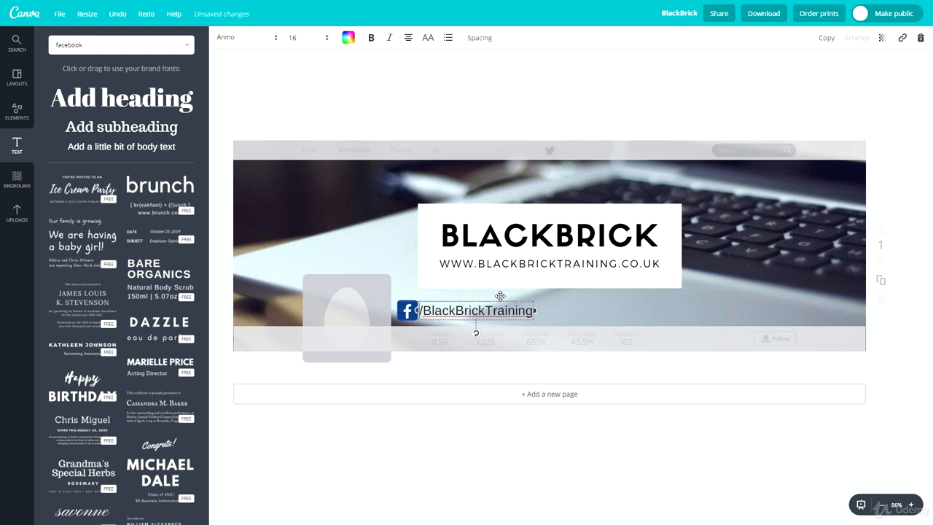
- Search the image library for "instagram" and add the colourful gradient Instagram icon, shrunk to sit after the Facebook handle
key(Return)
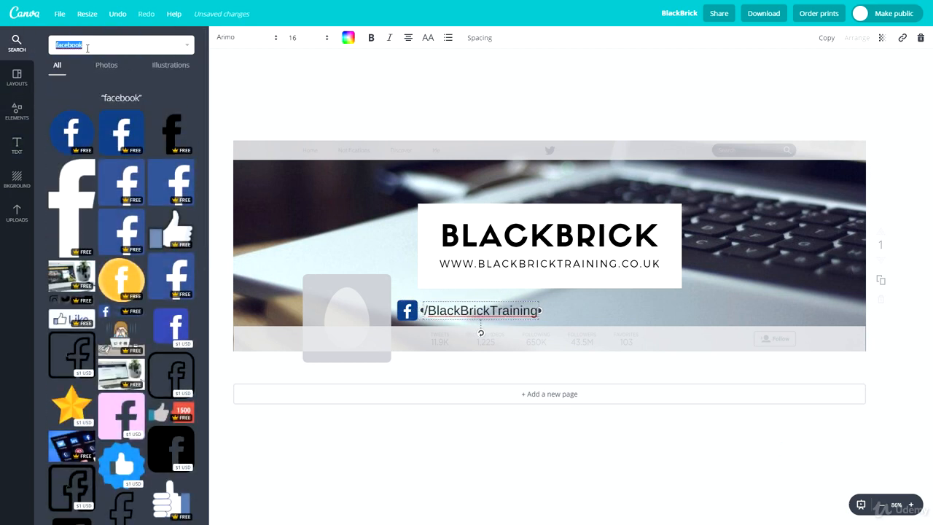
text(instagram)
key(Return)
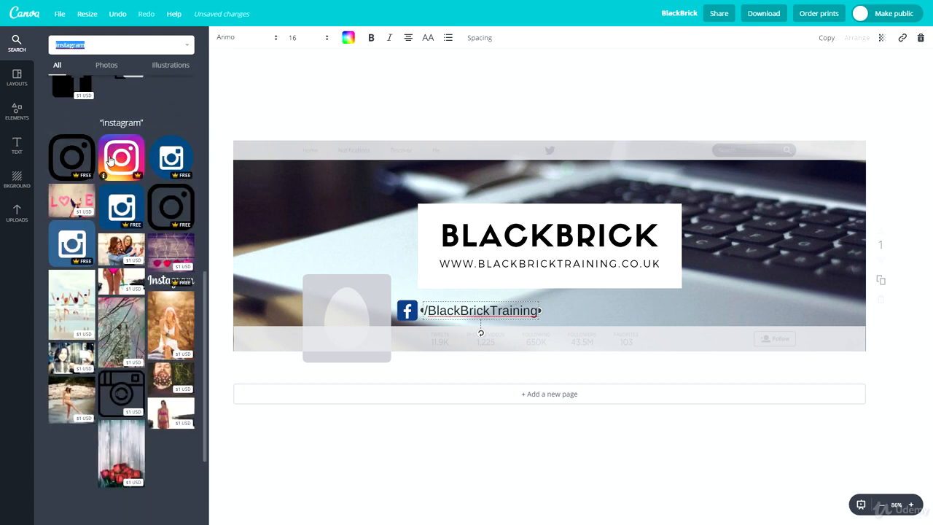
click(109, 160)
drag(647, 147, 569, 295)
click(494, 300)
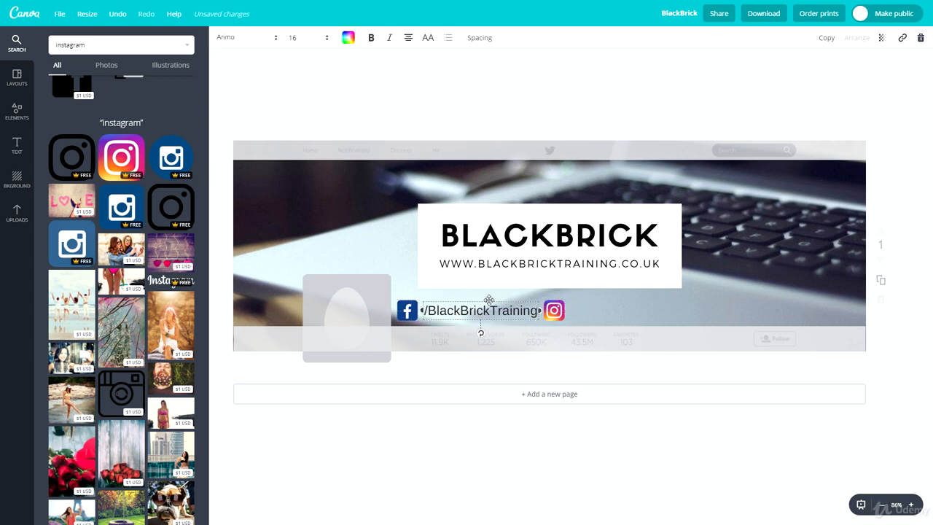
key(ctrl+d)
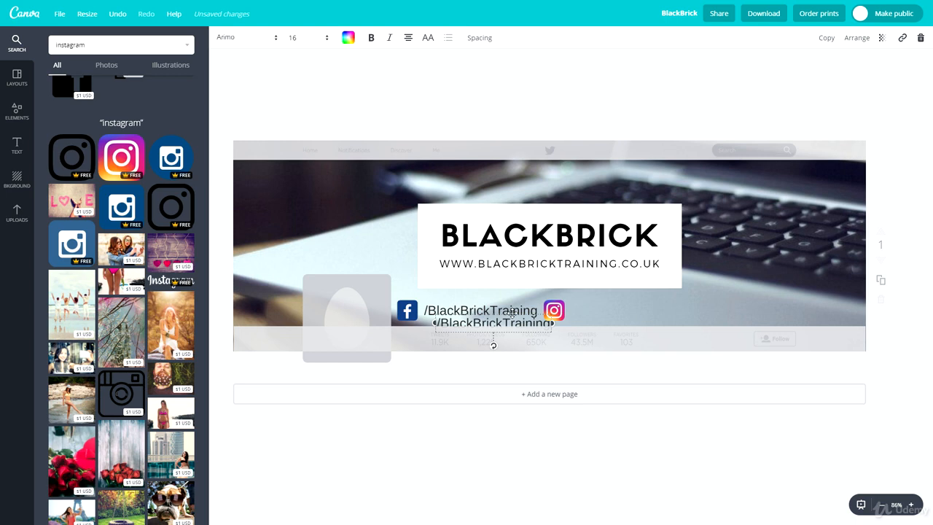
drag(512, 312, 641, 299)
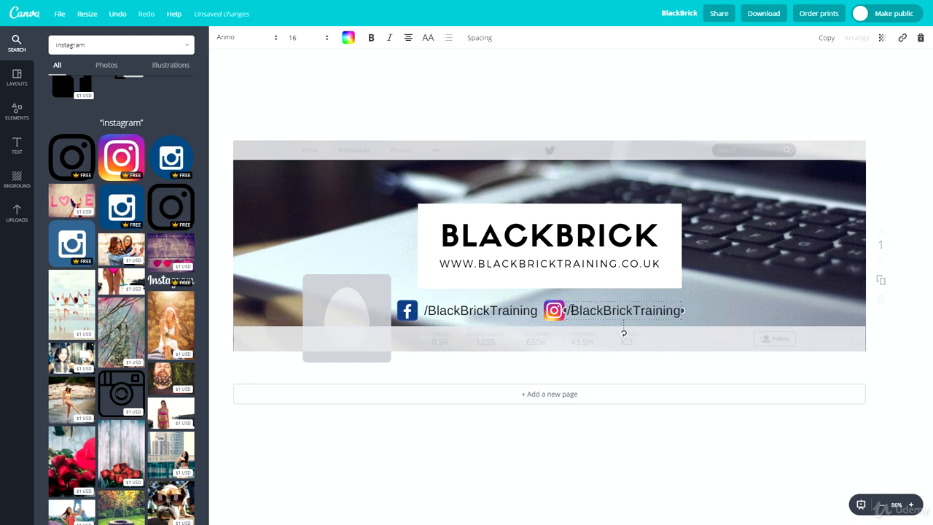
key(BackSpace)
text(@)
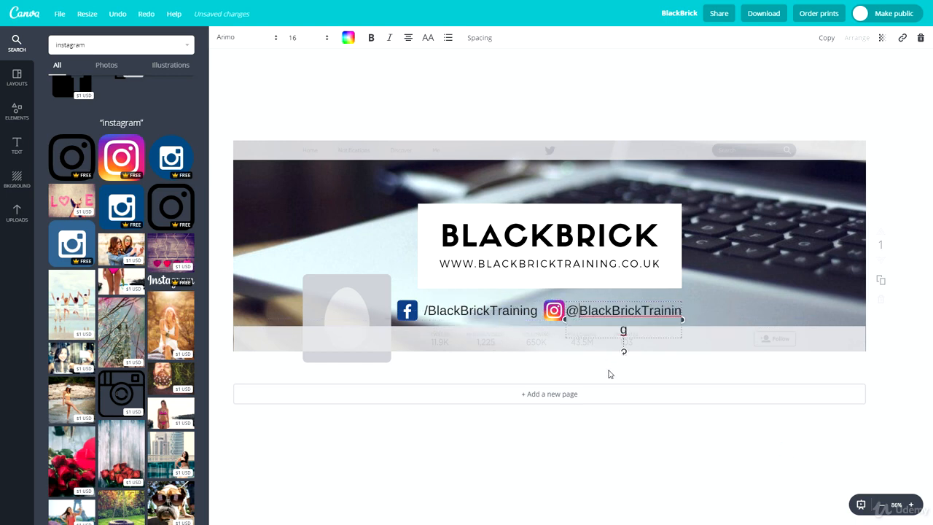
drag(686, 320, 698, 323)
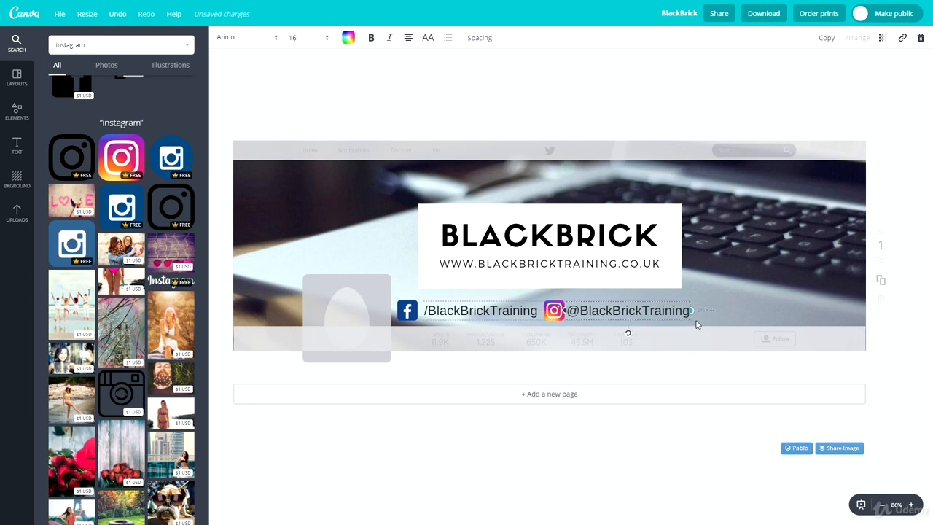
click(725, 322)
- Set the font of both the Facebook and Instagram handles to Tenby Five
click(481, 310)
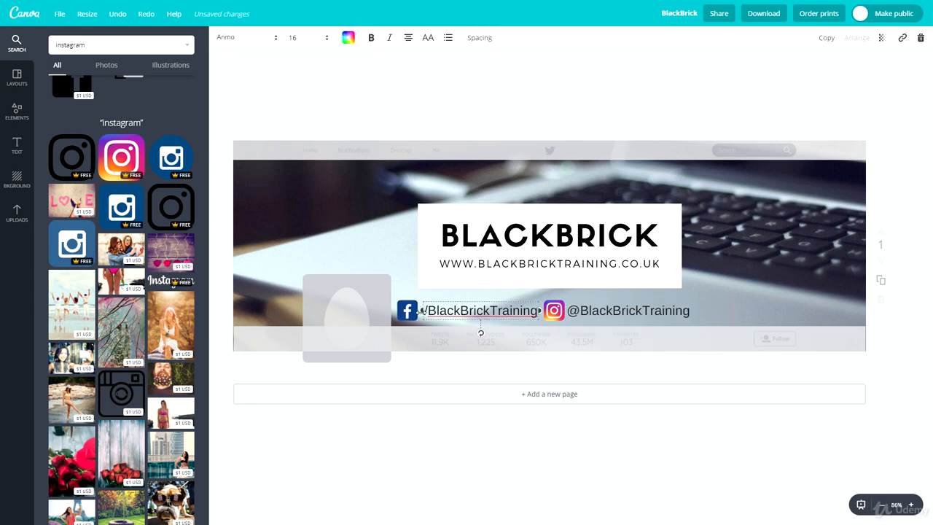
click(269, 48)
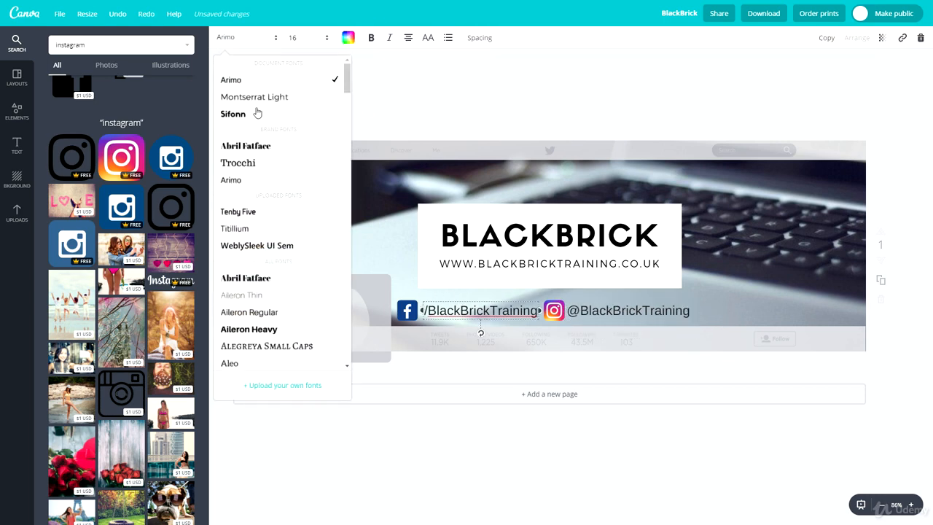
click(238, 212)
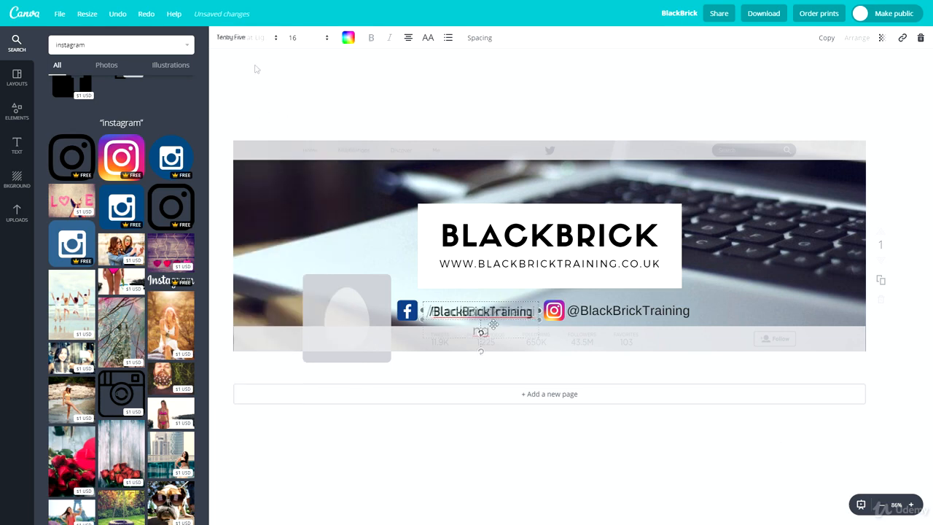
click(599, 314)
click(235, 37)
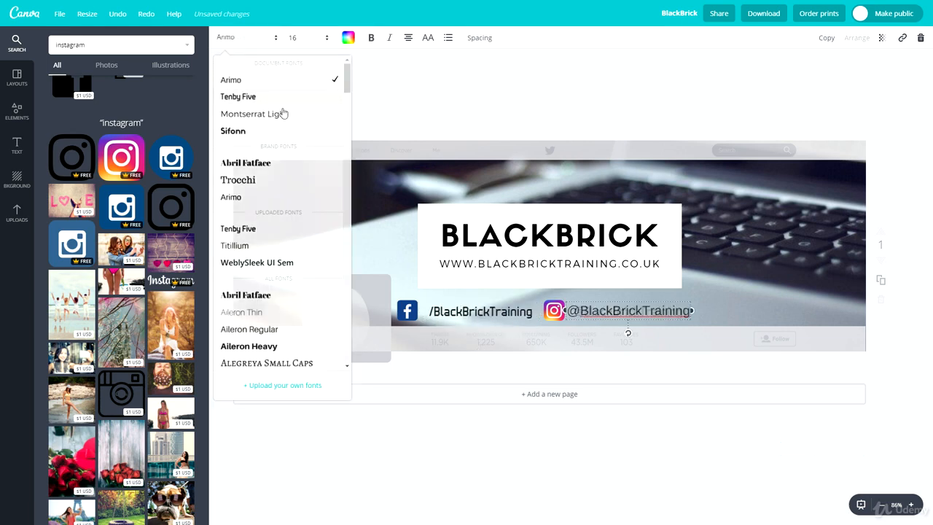
click(237, 96)
- Narrow both handle text boxes to fit their text and nudge the Instagram icon slightly left
drag(694, 310, 683, 311)
click(512, 312)
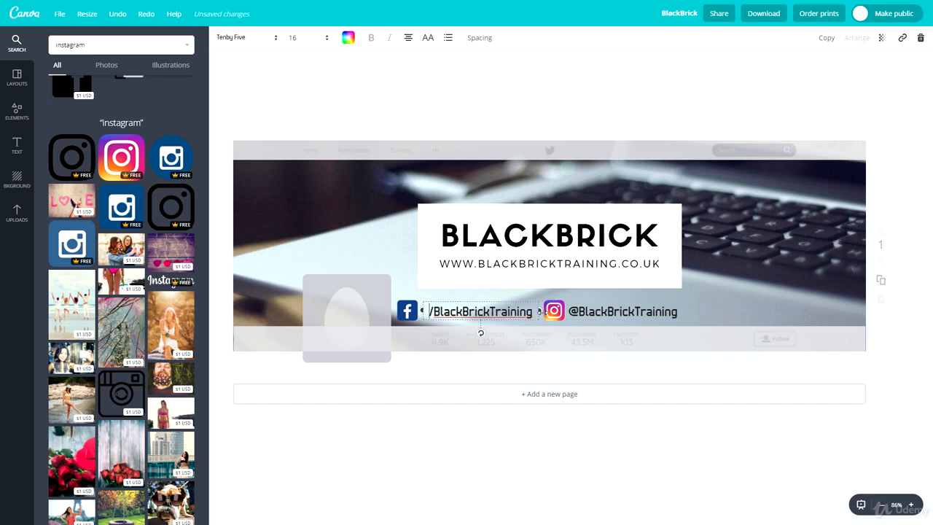
drag(540, 311, 534, 314)
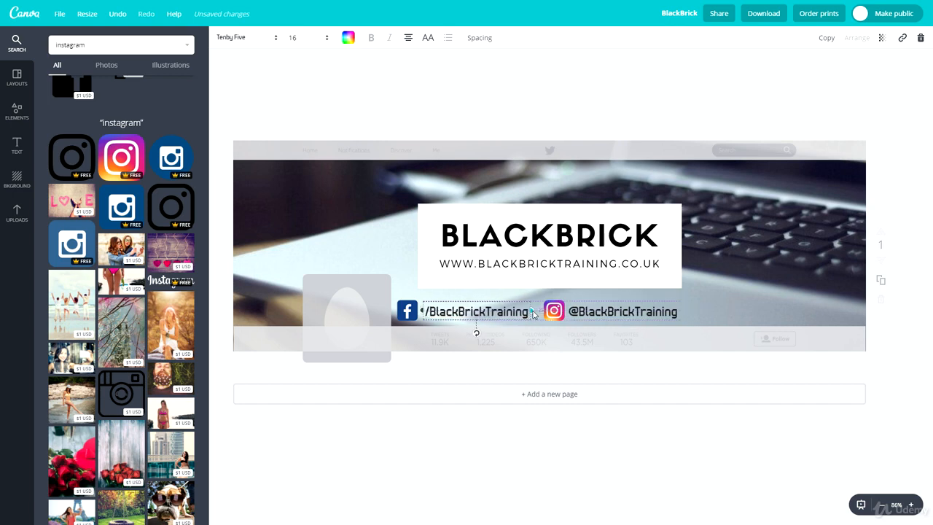
click(722, 308)
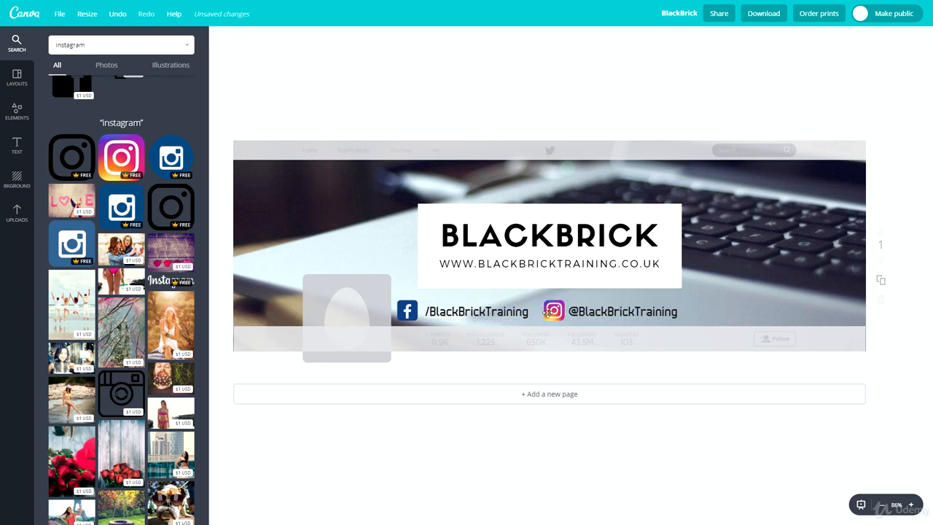
drag(548, 314, 543, 314)
- Search the image library for "snapchat" and add the yellow rounded-square Snapchat icon, shrunk to sit after the Instagram handle
double_click(78, 45)
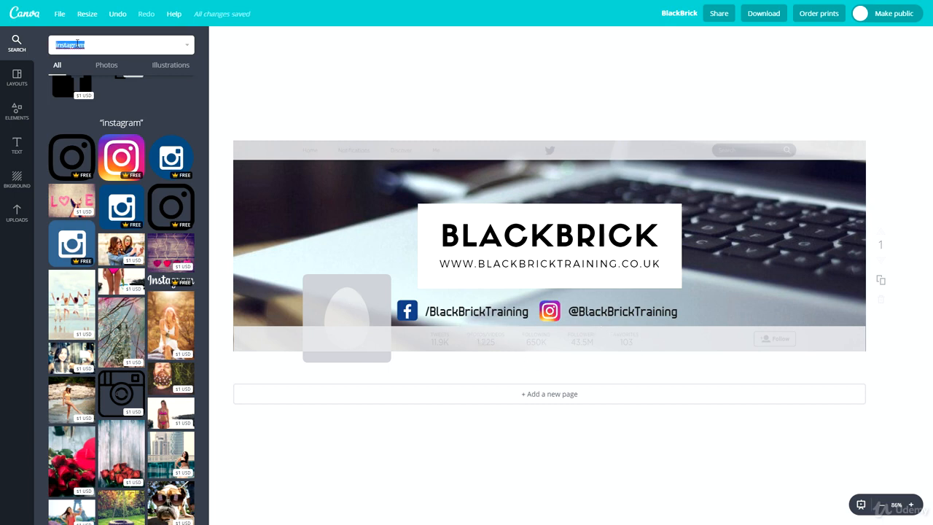
text(snapchat)
key(Return)
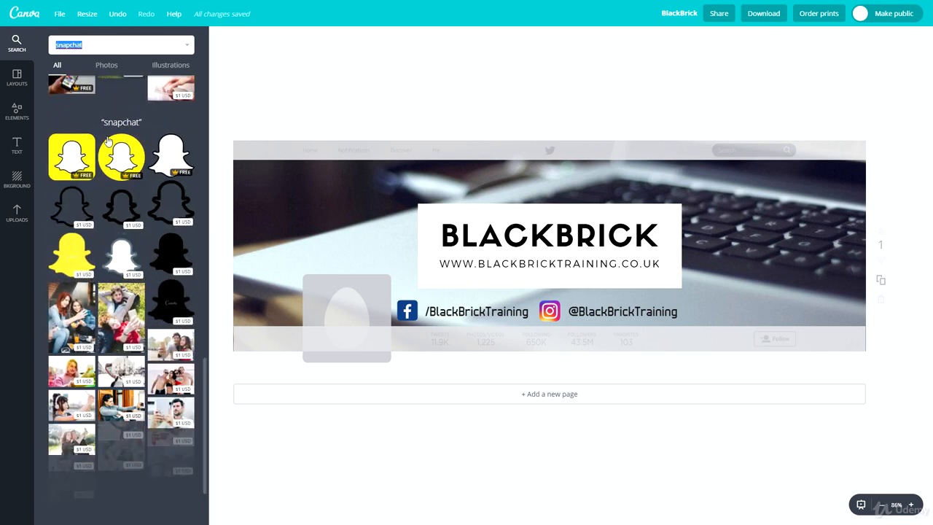
click(72, 157)
drag(606, 189, 705, 299)
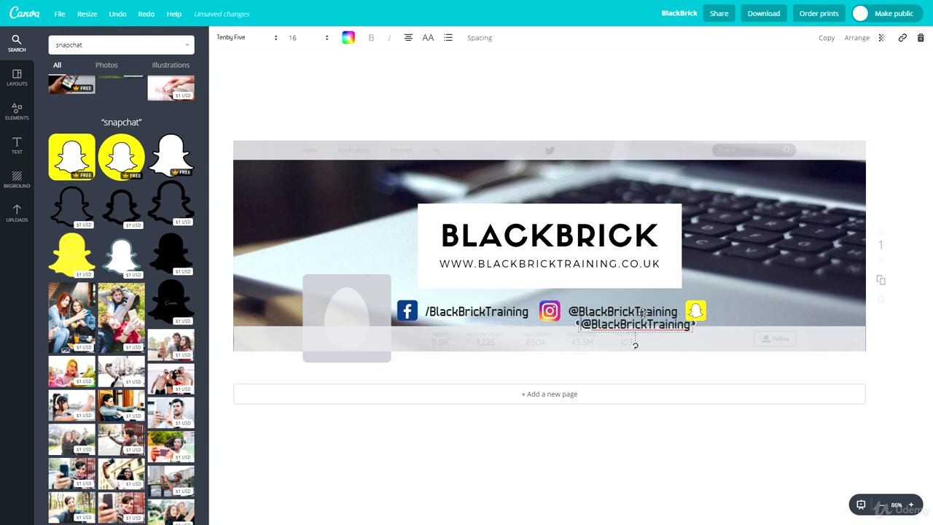
drag(647, 312, 778, 306)
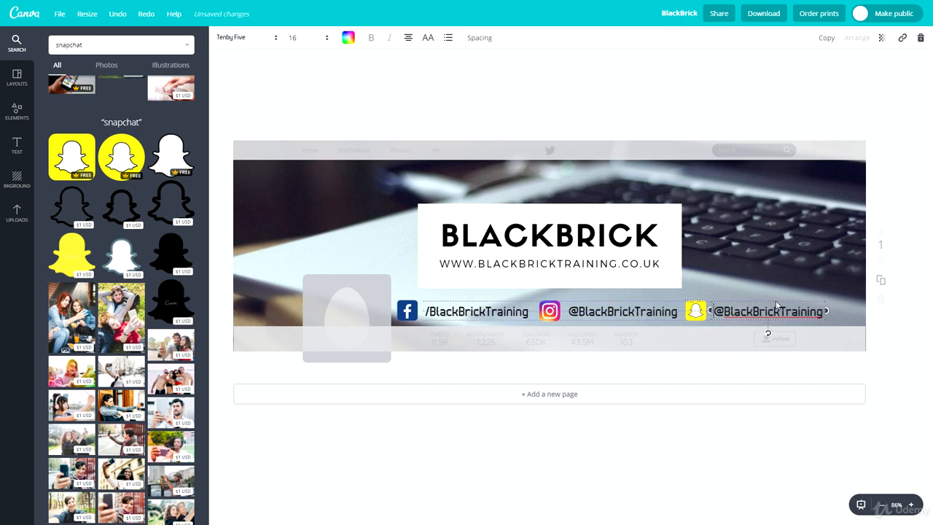
click(782, 311)
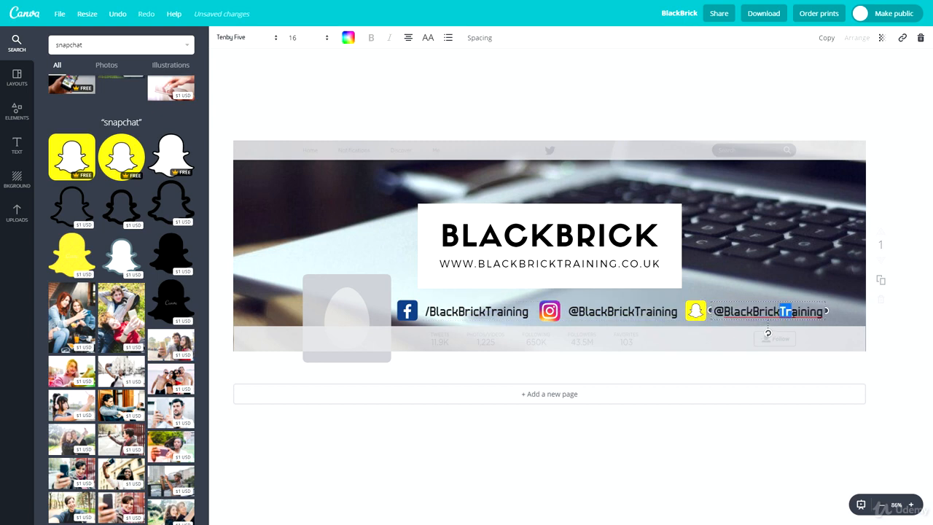
text(Learn)
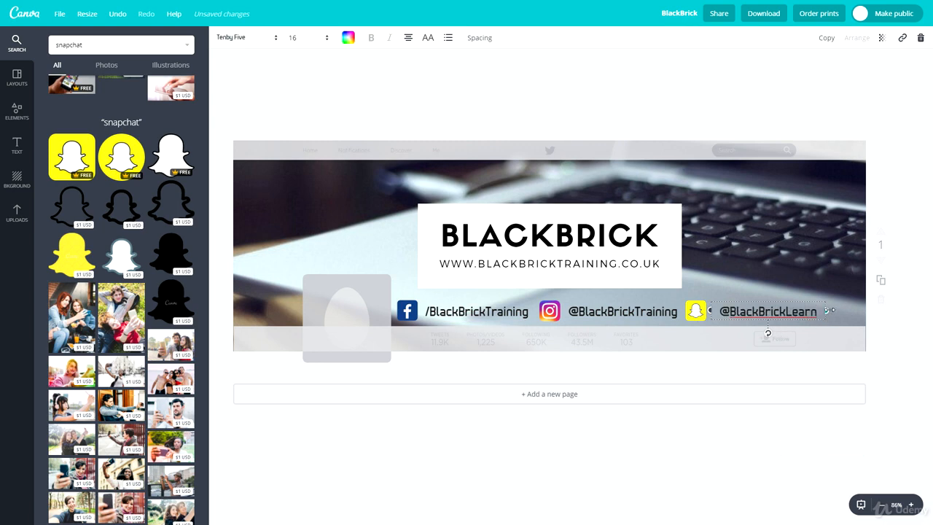
drag(829, 310, 815, 309)
click(897, 177)
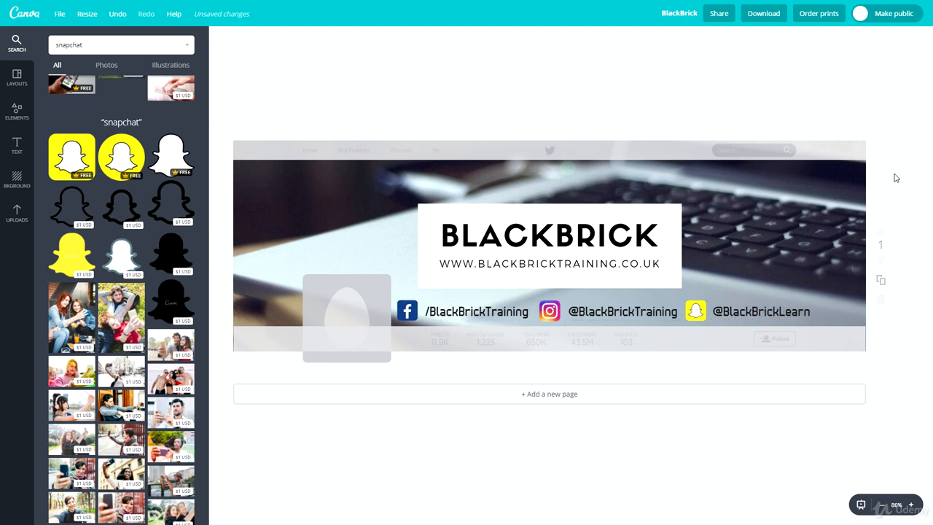
- Save the design and shift the Instagram handle, Snapchat icon and Snapchat handle slightly left to tidy the row's spacing
click(59, 15)
click(44, 114)
drag(614, 312, 609, 312)
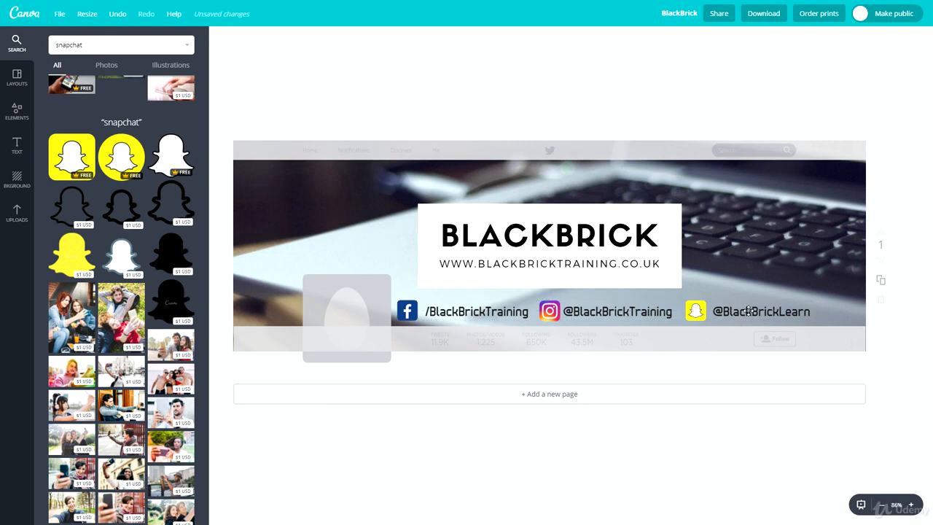
drag(690, 311, 732, 314)
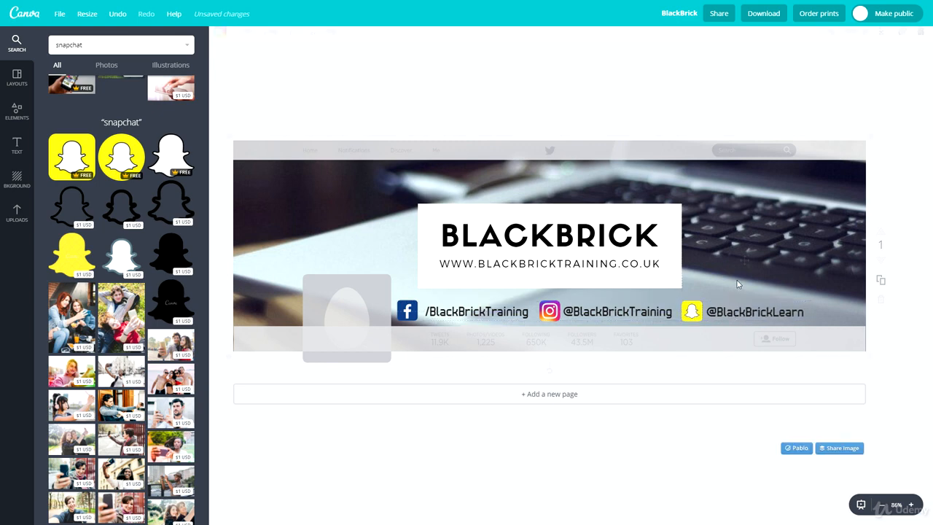
click(866, 175)
click(881, 167)
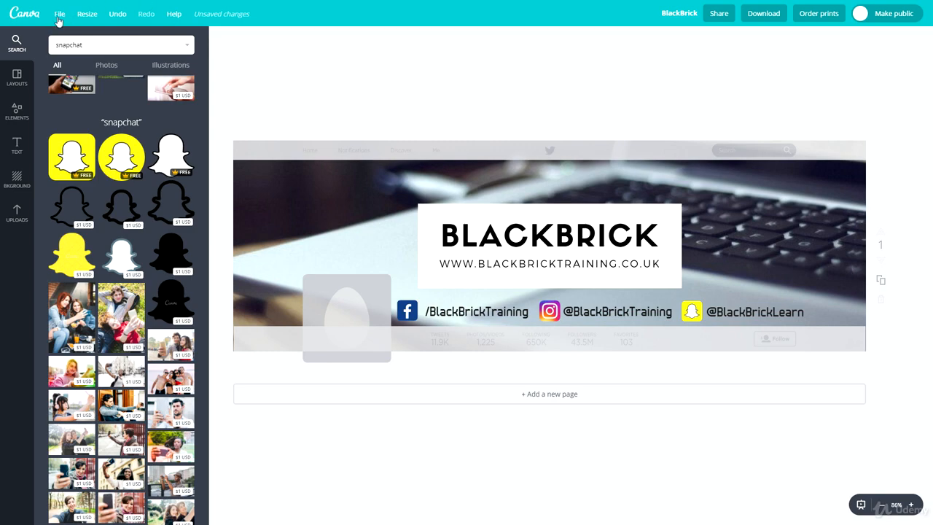
- Save the header design again and change its title to "twitter banner"
click(60, 13)
click(52, 117)
click(679, 13)
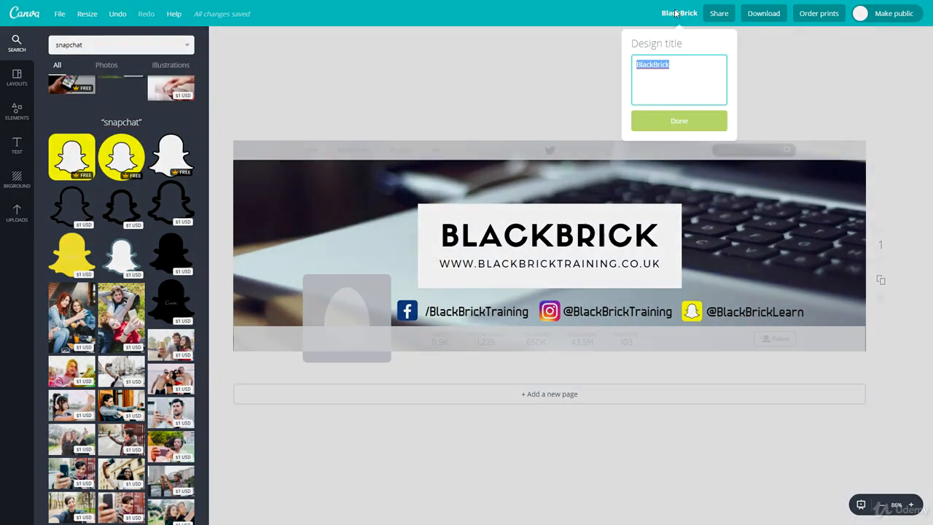
text(twi)
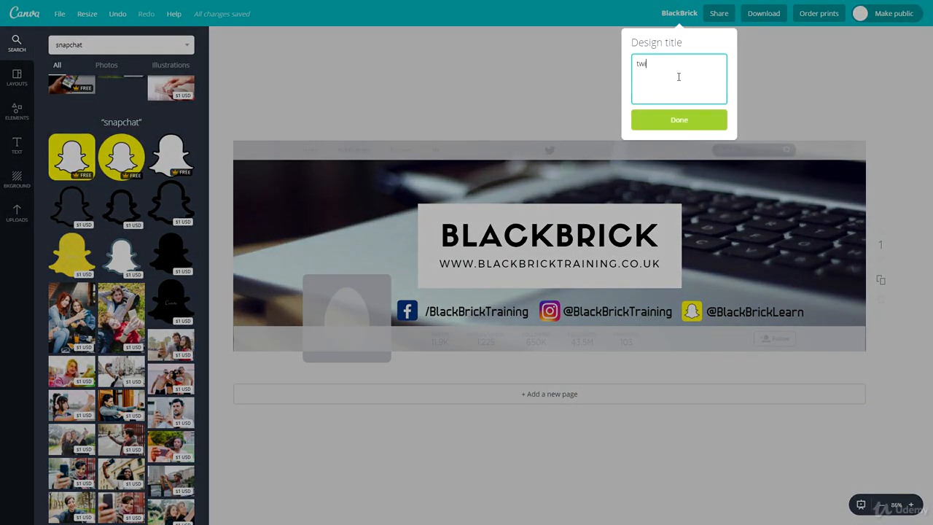
text(tter banner)
key(Return)
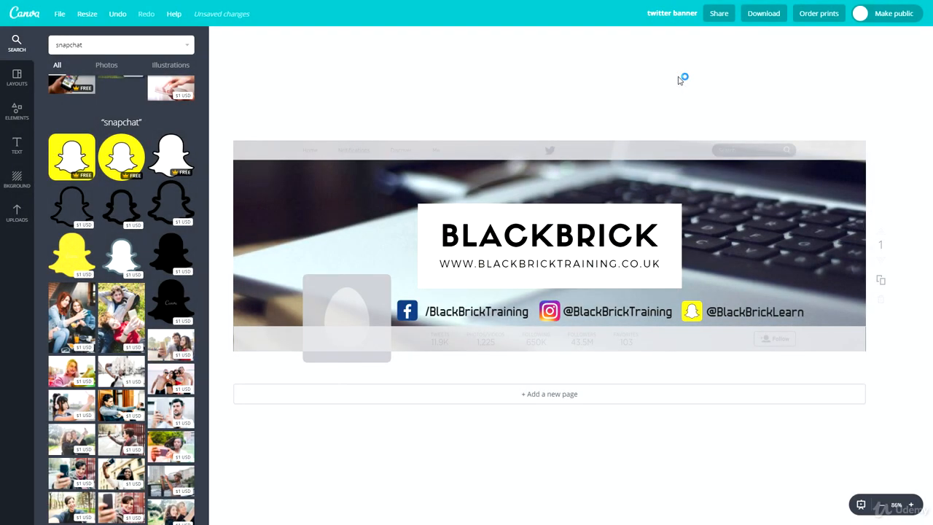